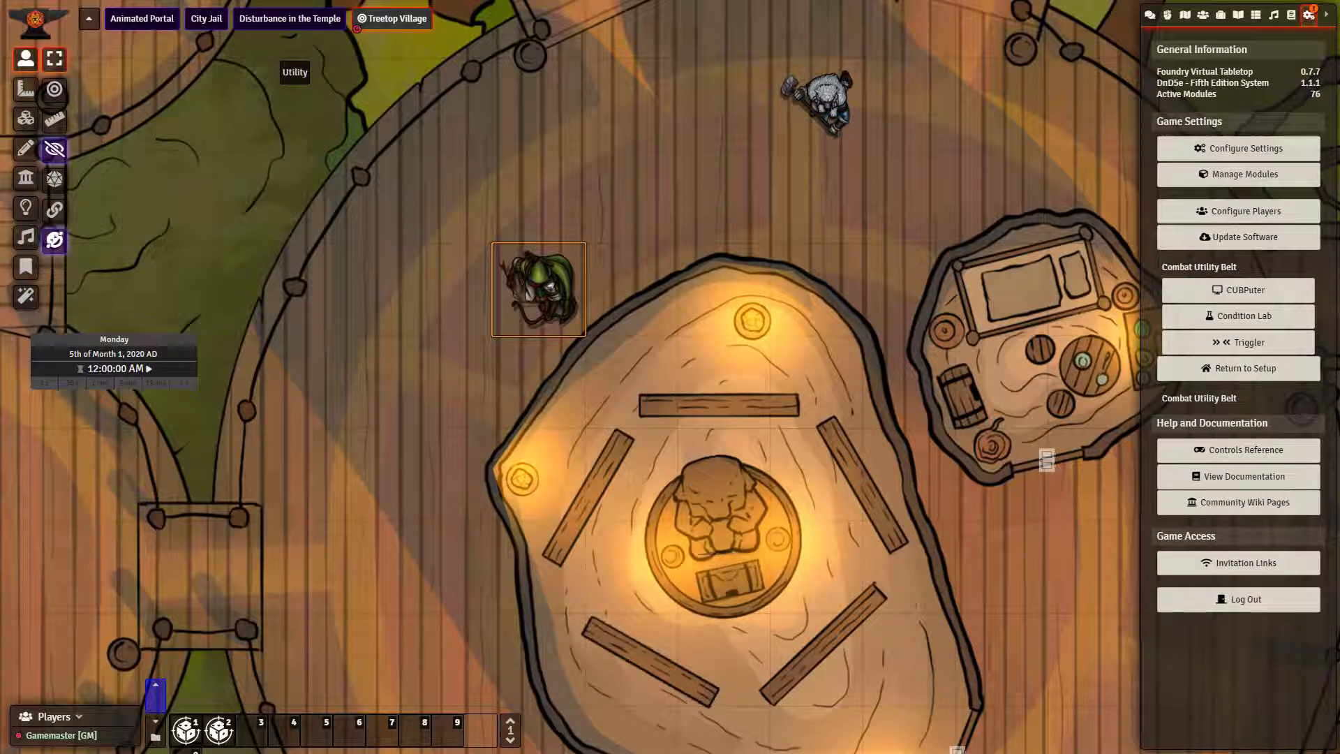
# Step: Browse the contents of the DAE SRD Items and DAE SRD Spells compendiums
pyautogui.click(1291, 14)
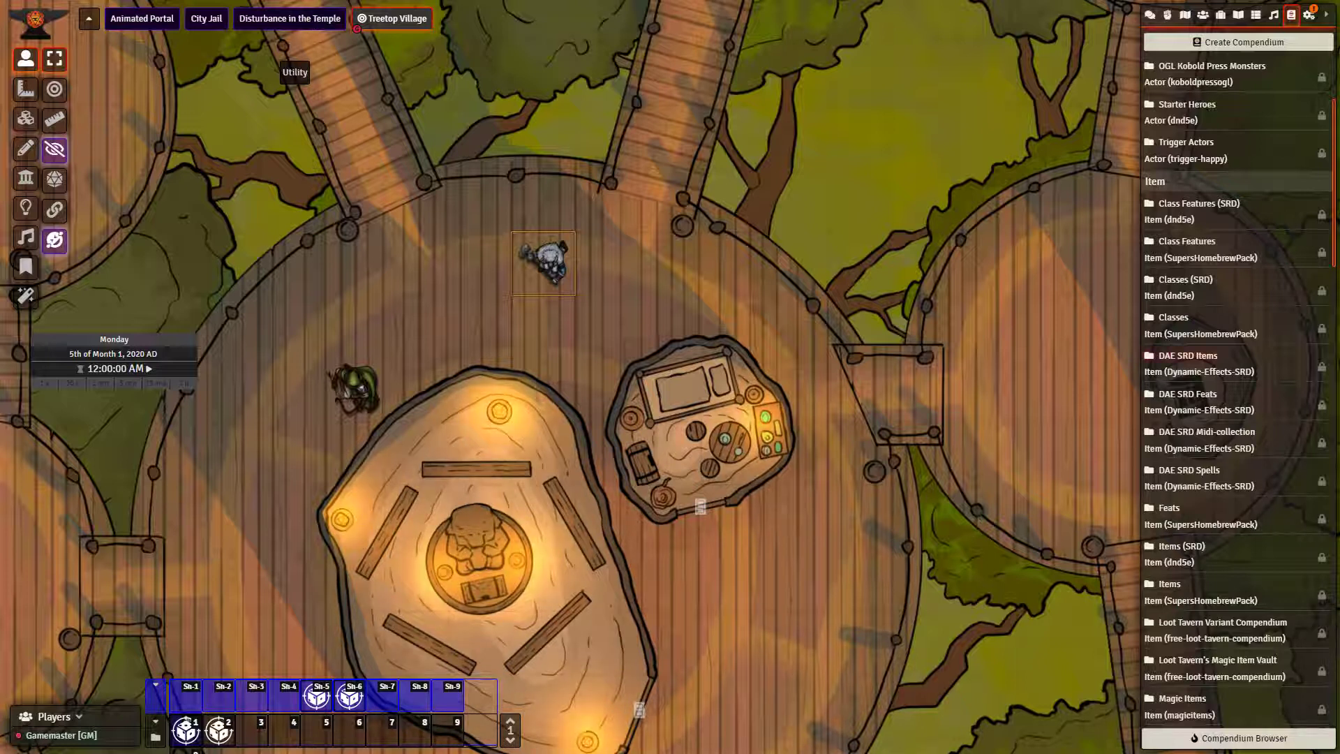
pyautogui.click(1189, 359)
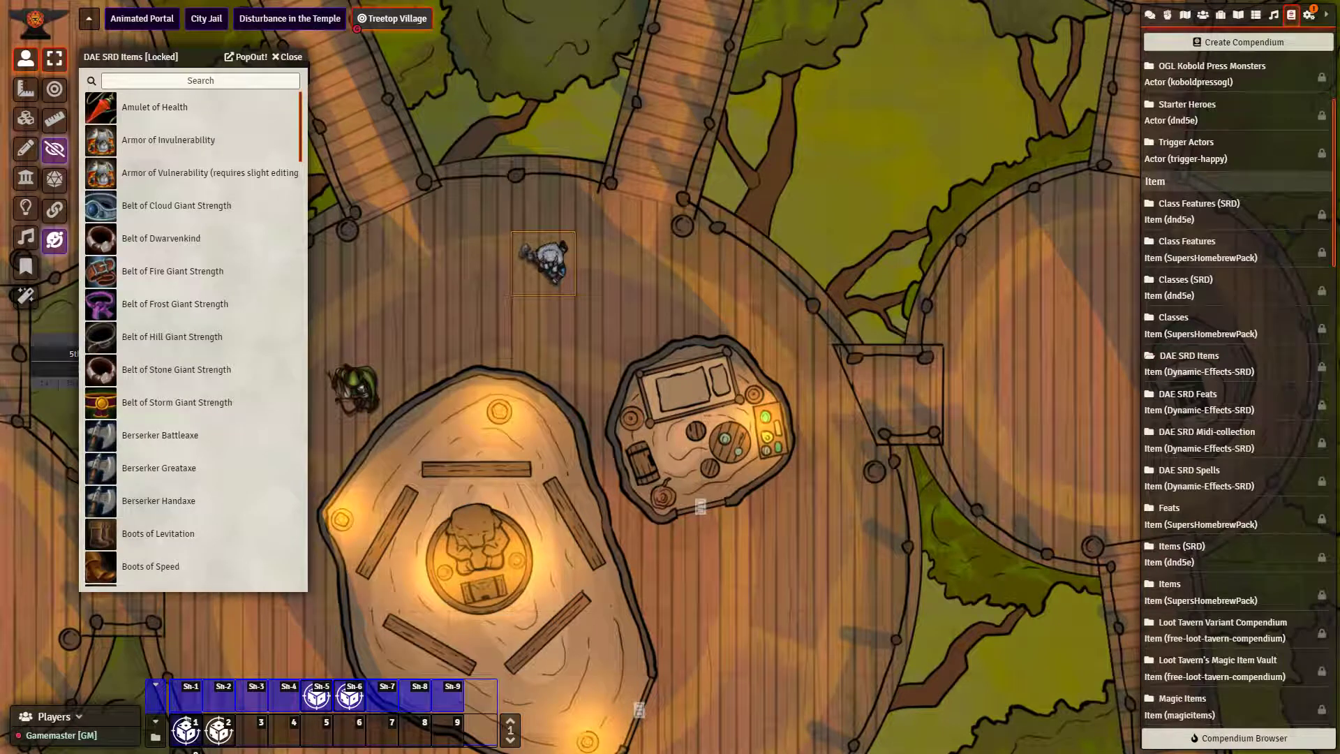
pyautogui.scroll(-10, 194, 335)
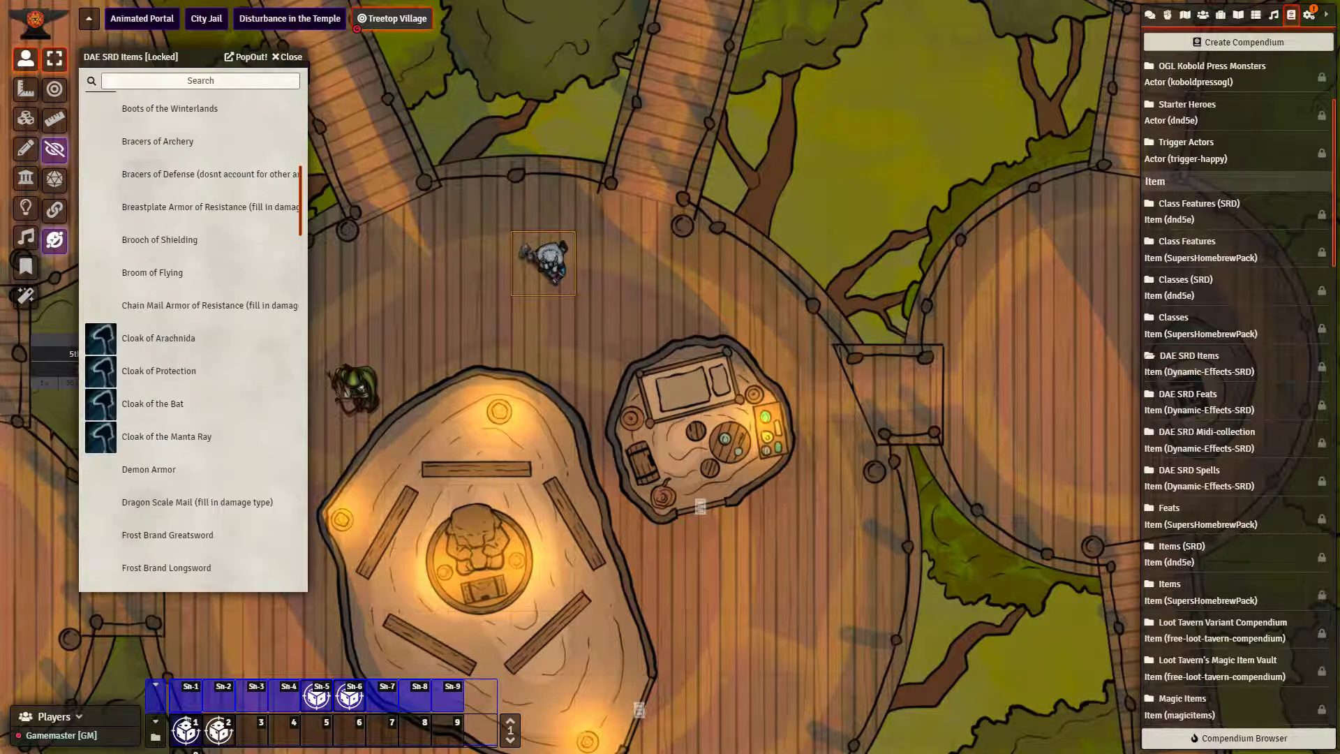
pyautogui.scroll(-11, 193, 335)
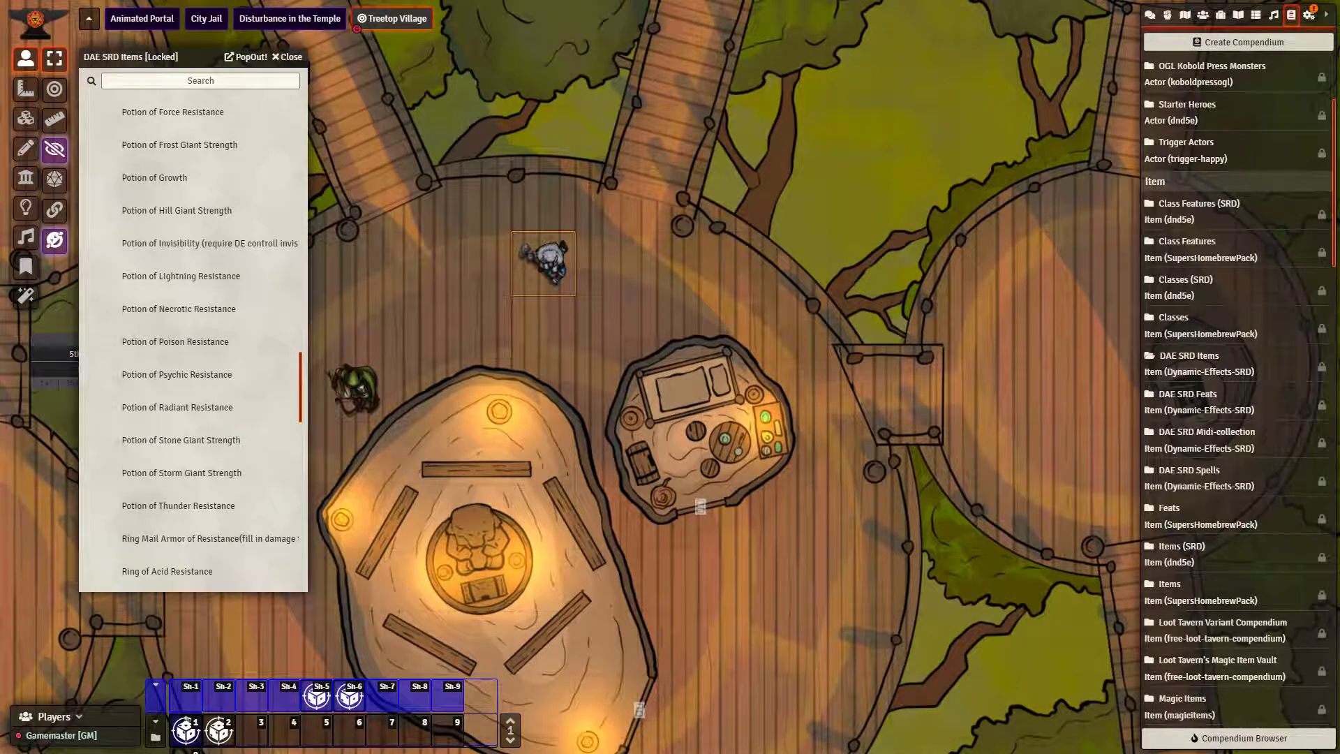
pyautogui.press('Escape')
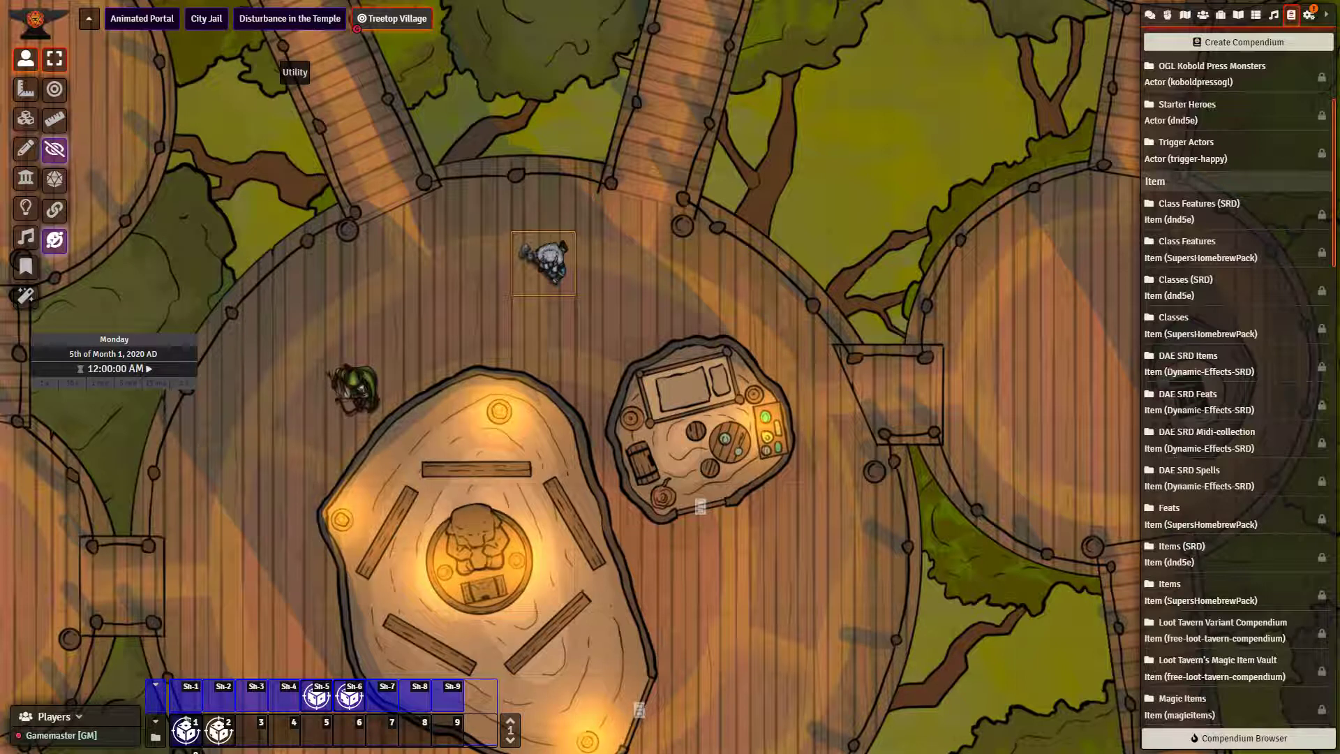
pyautogui.click(1190, 470)
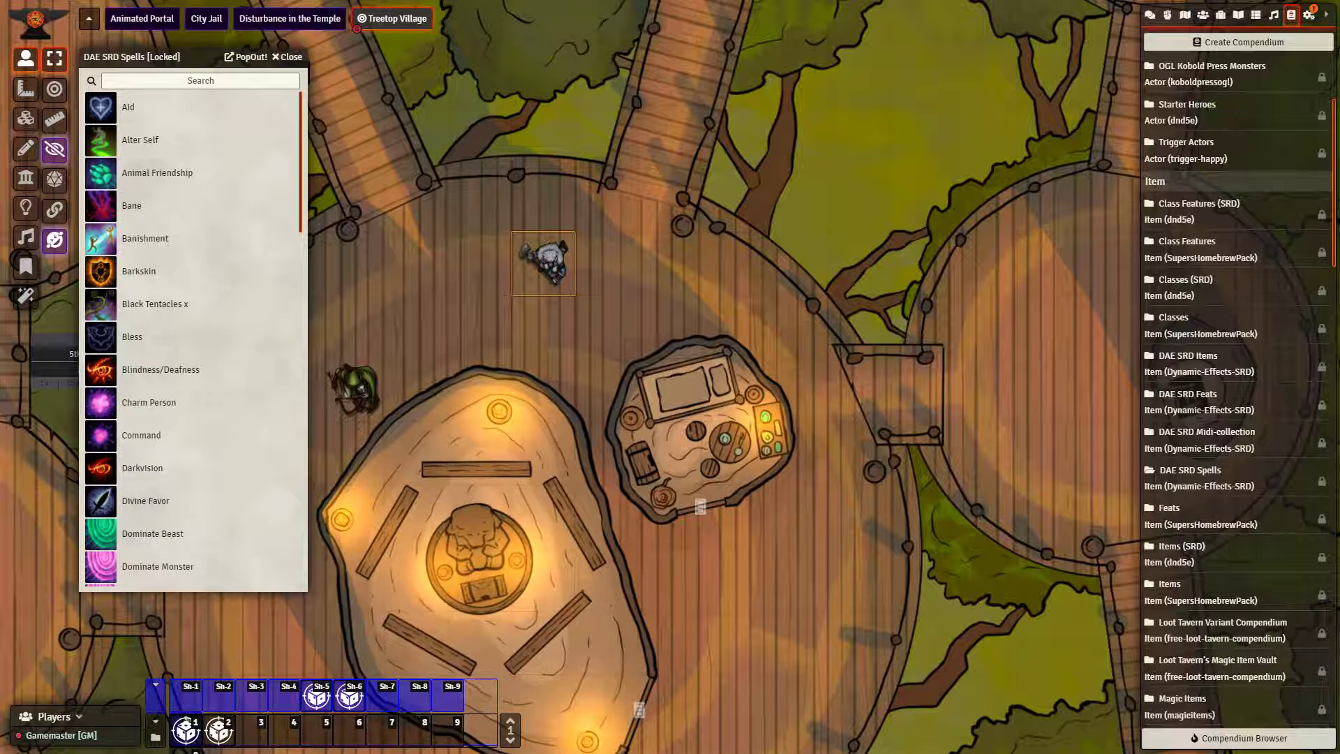
pyautogui.click(287, 56)
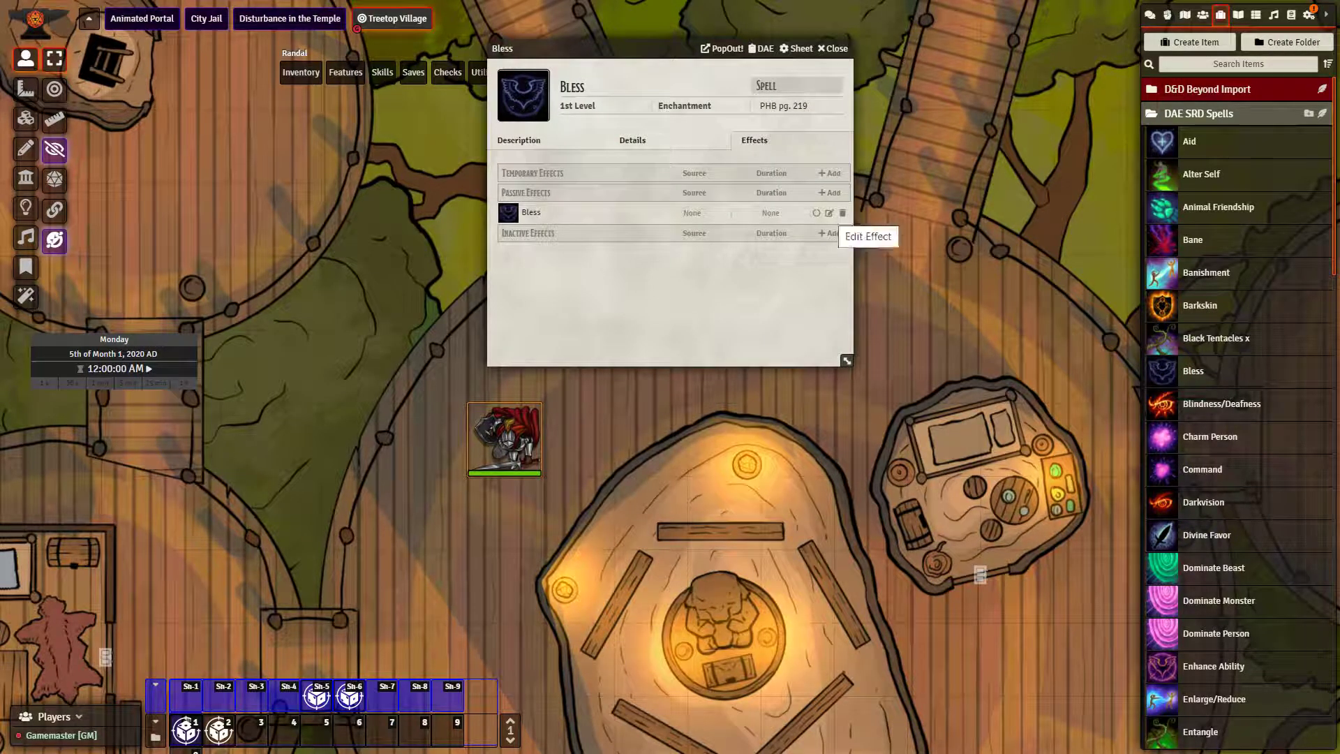
# Step: Review the attribute changes in the Bless spell's active effect, submitting them unedited and closing the spell
pyautogui.click(830, 212)
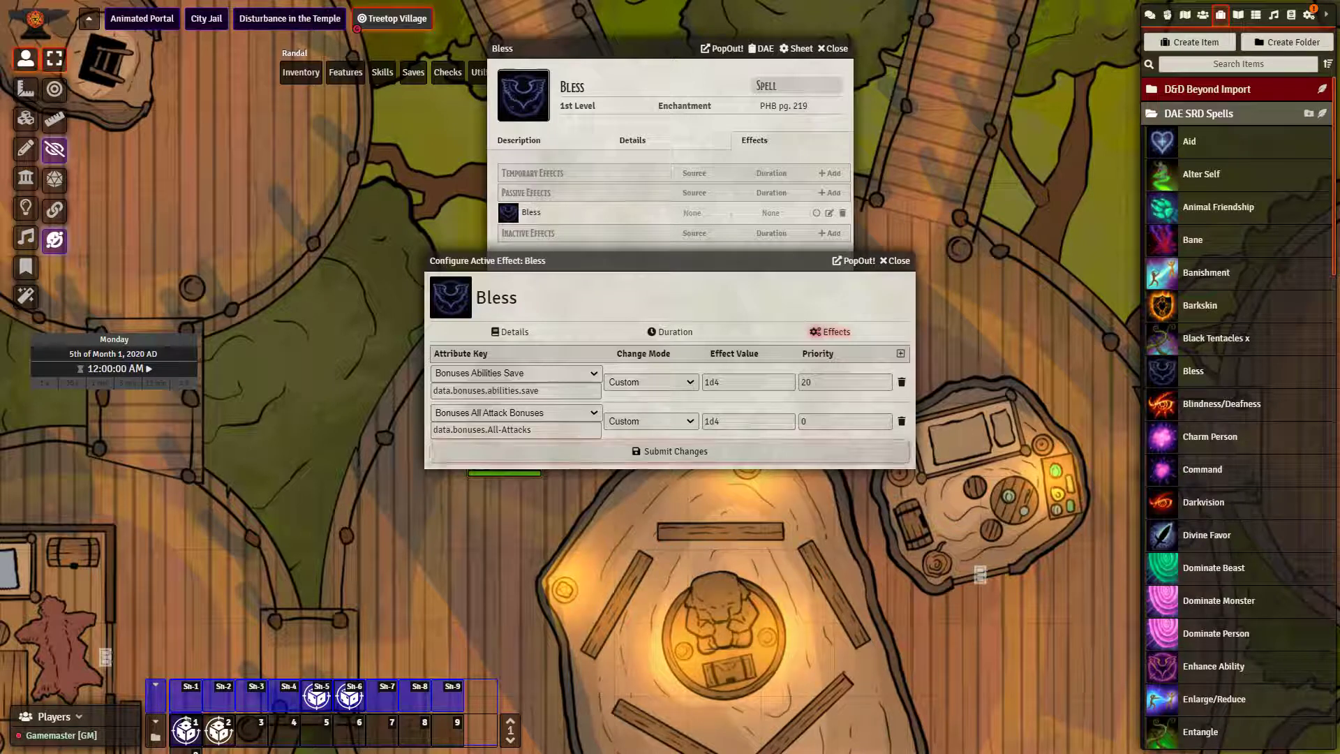
pyautogui.click(671, 451)
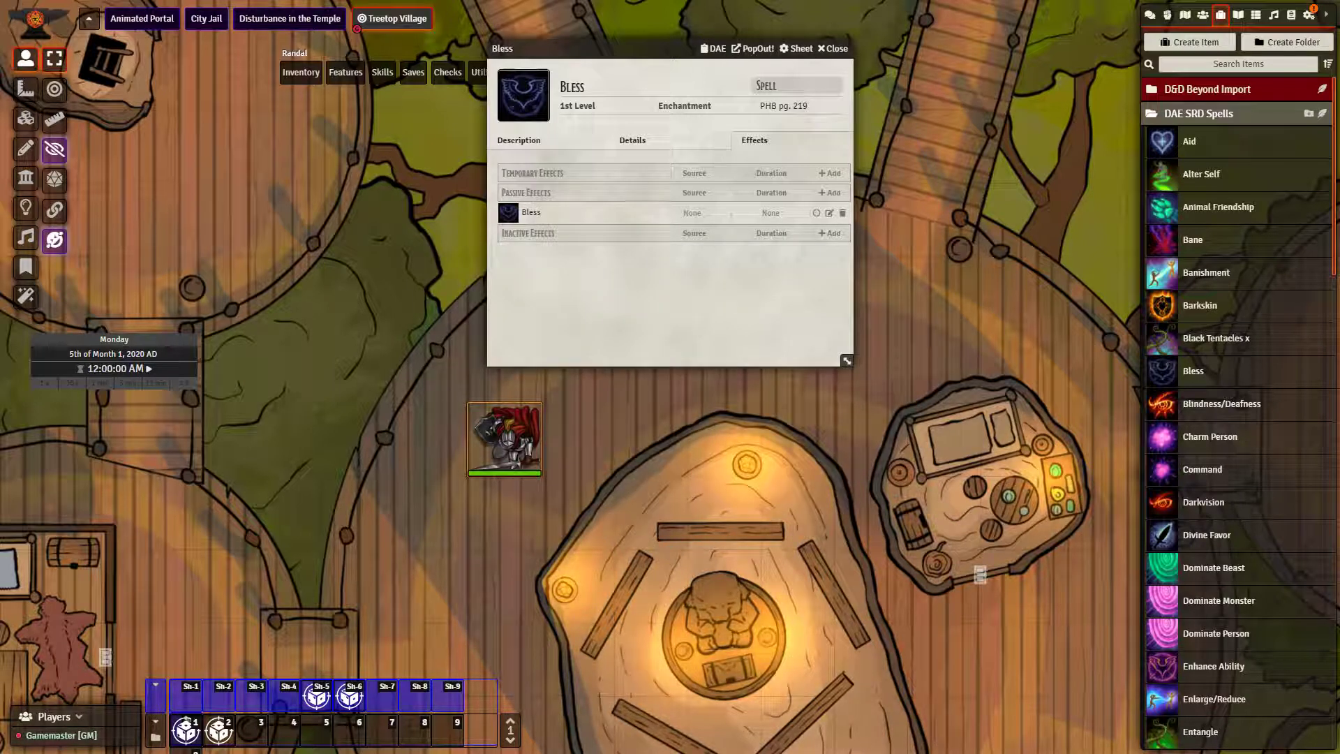
pyautogui.press('Escape')
pyautogui.scroll(-2, 694, 356)
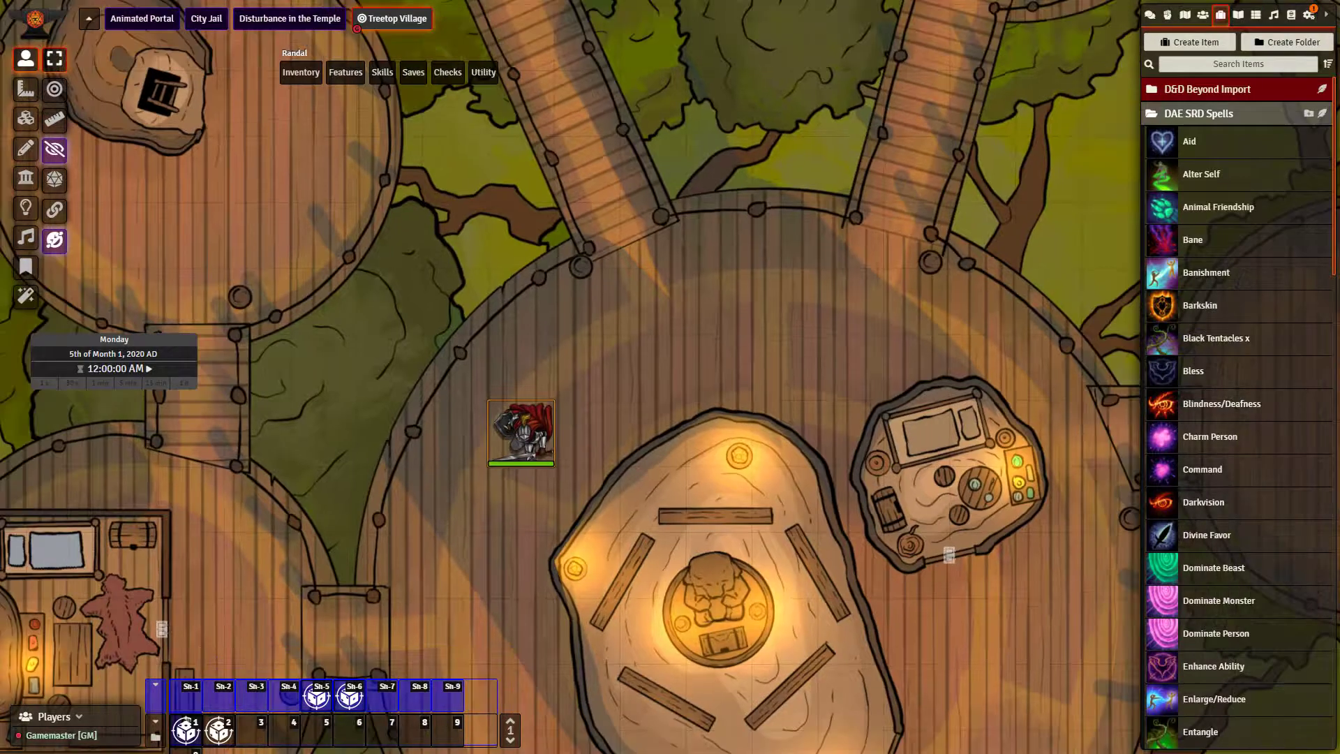
# Step: Examine the human fighter's features and spellbook, moving the character sheet aside to uncover the token
pyautogui.doubleClick(521, 430)
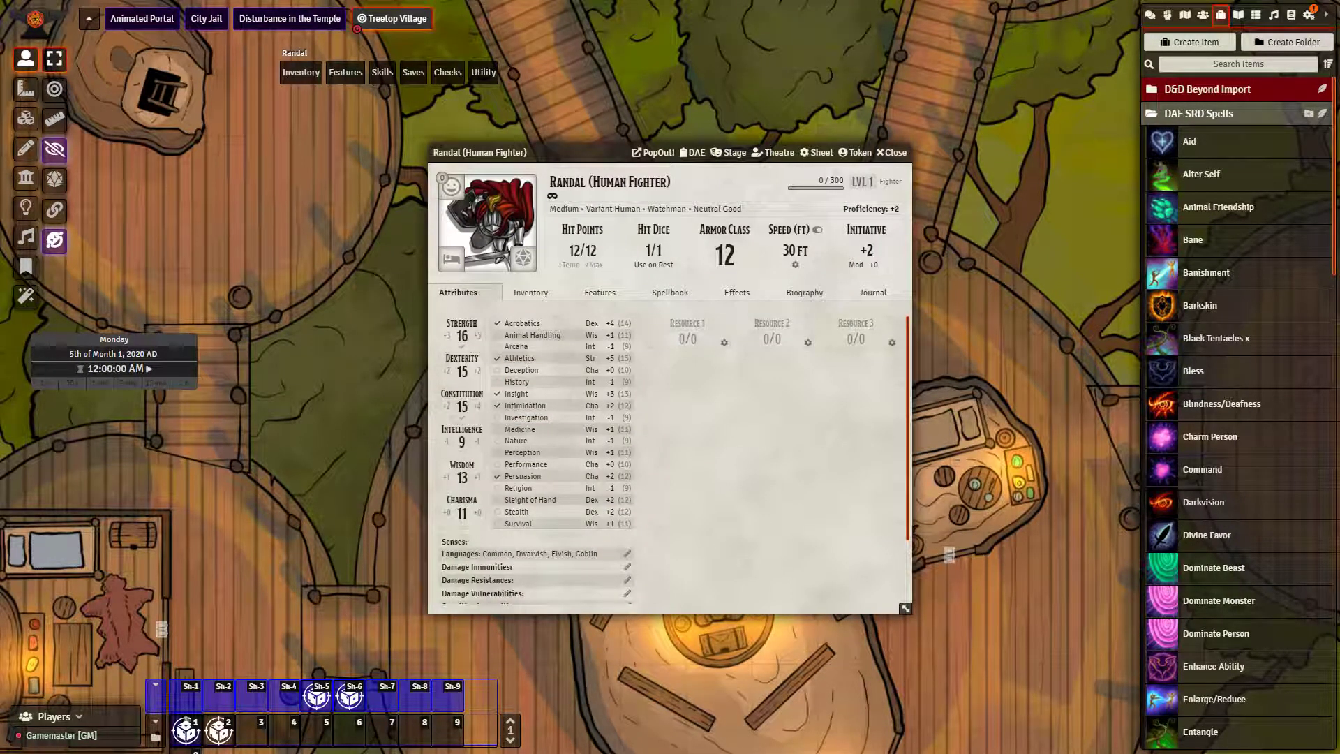
pyautogui.click(600, 293)
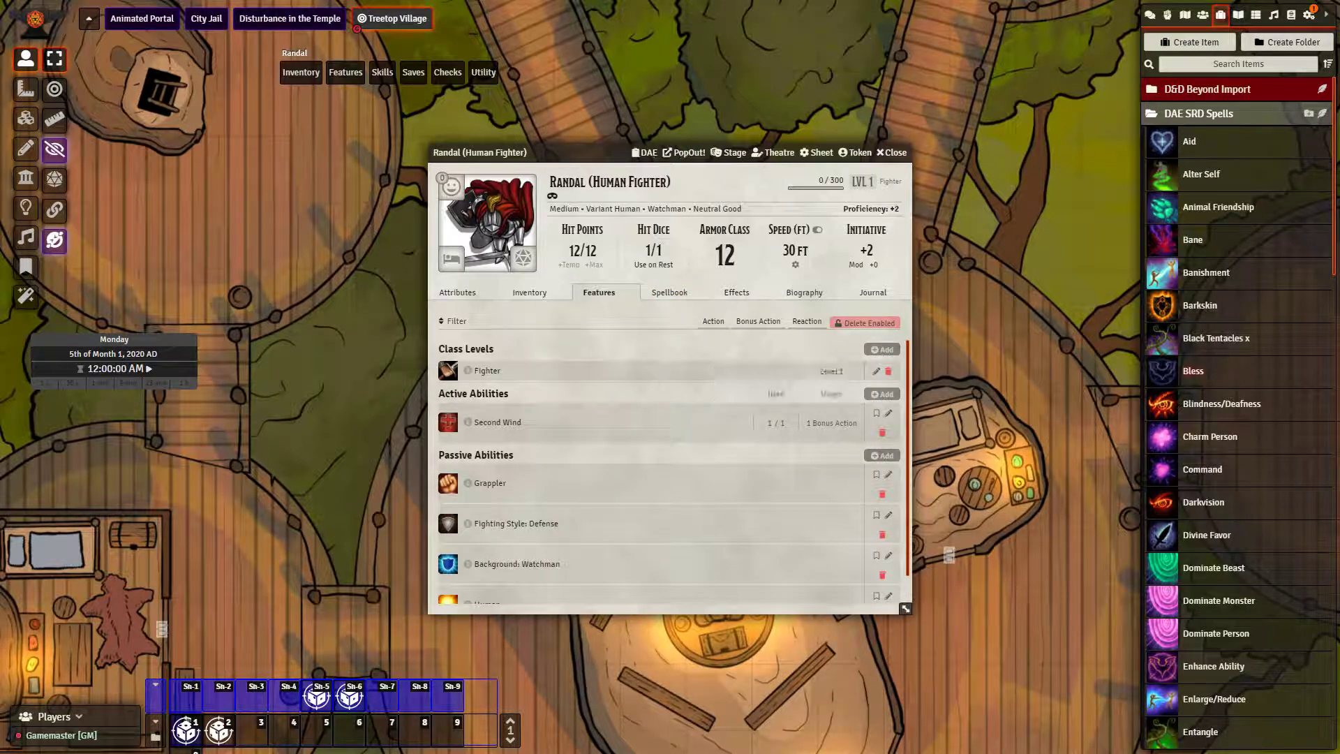
pyautogui.scroll(-1, 448, 523)
pyautogui.scroll(1, 448, 459)
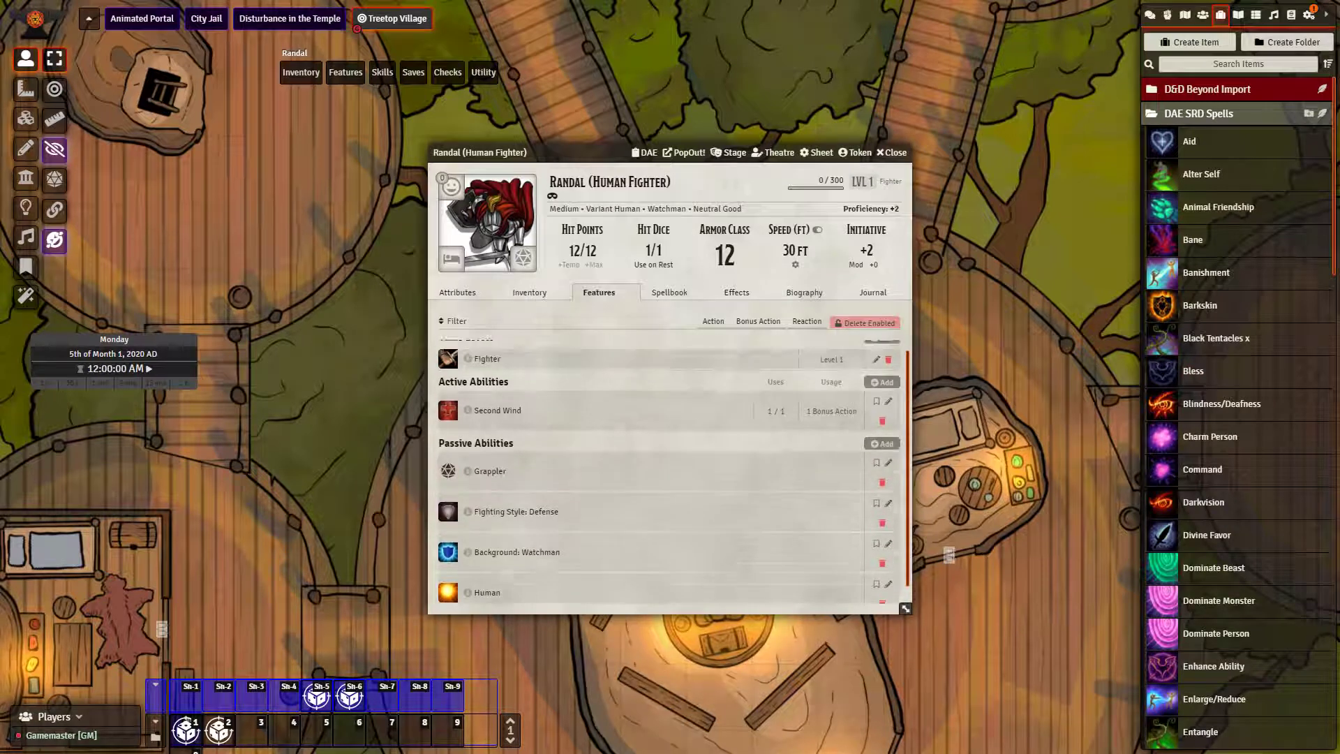
pyautogui.click(669, 293)
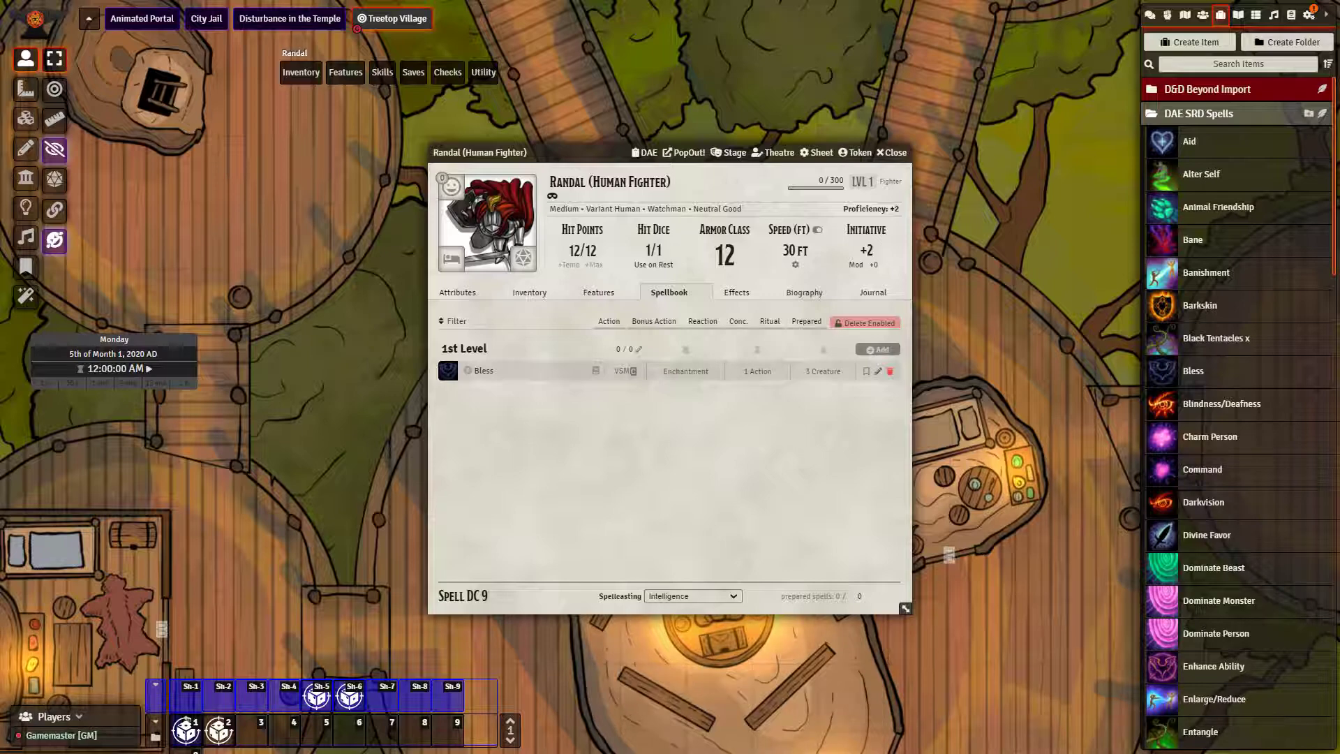
pyautogui.moveTo(572, 153); pyautogui.dragTo(810, 129)
pyautogui.scroll(-4, 489, 377)
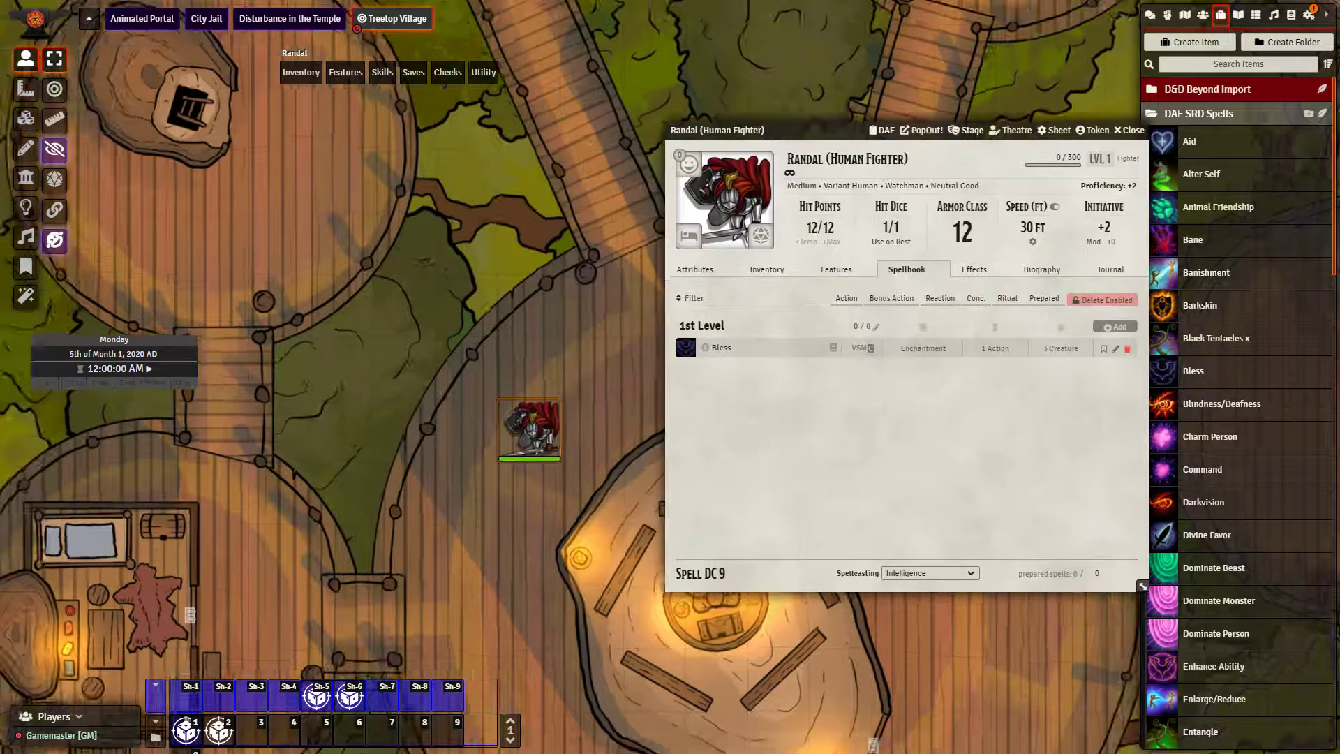
pyautogui.moveTo(489, 419); pyautogui.dragTo(488, 266)
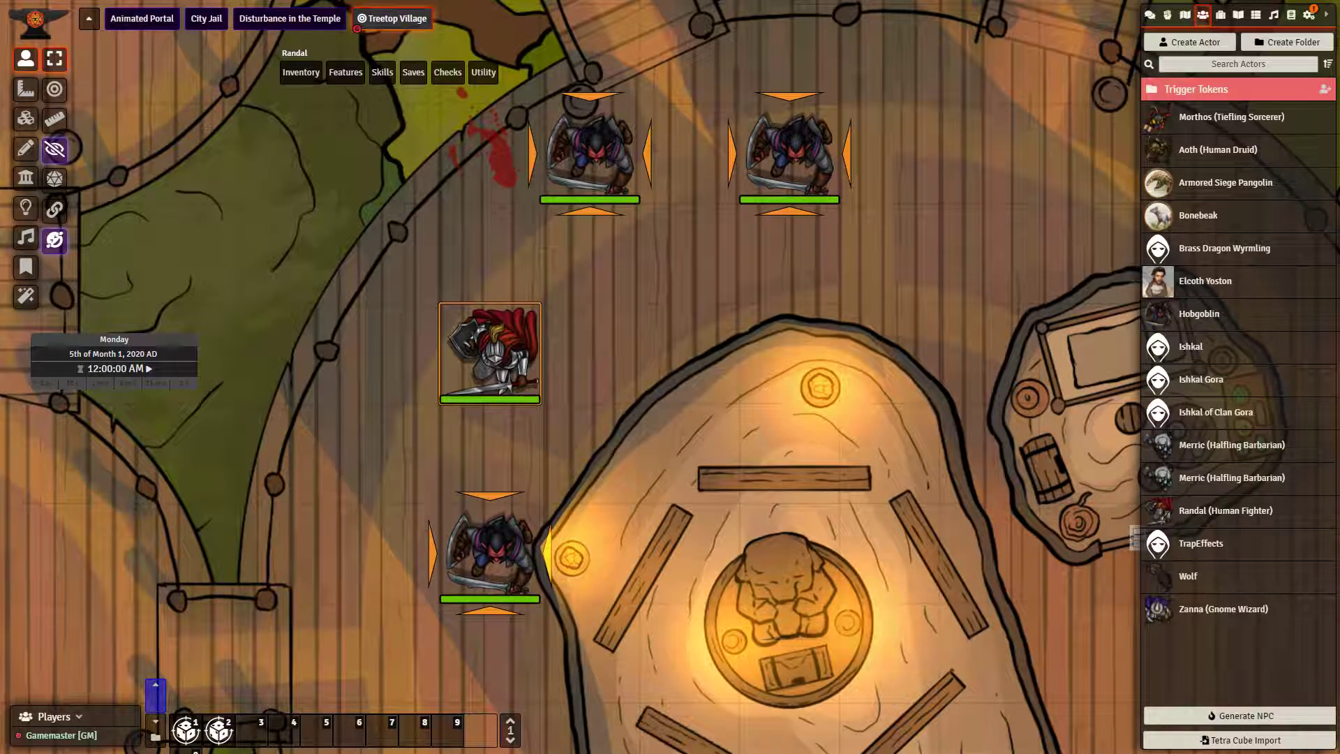
# Step: Give the human fighter 1 first-level spell slot and cast Bless at 1st level on the targeted hobgoblins
pyautogui.doubleClick(489, 353)
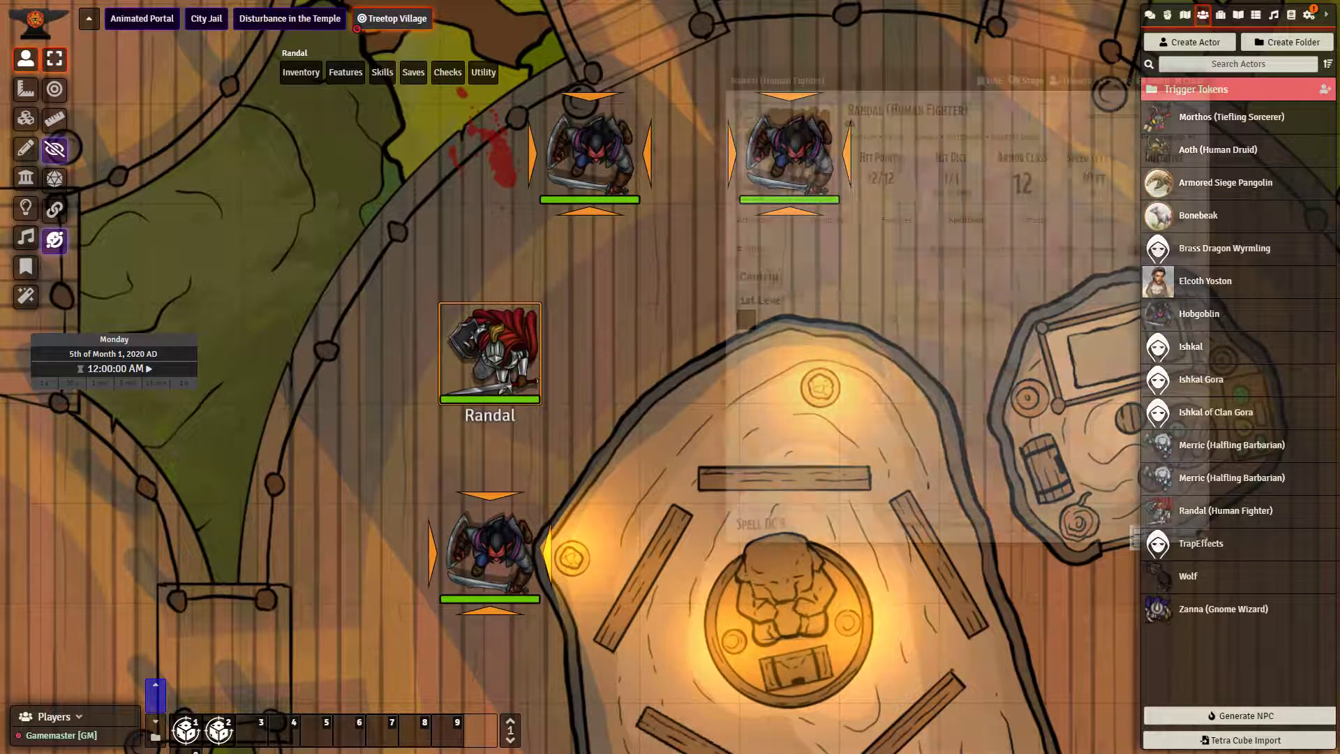
pyautogui.click(916, 300)
pyautogui.write('1')
pyautogui.press('Return')
pyautogui.click(746, 319)
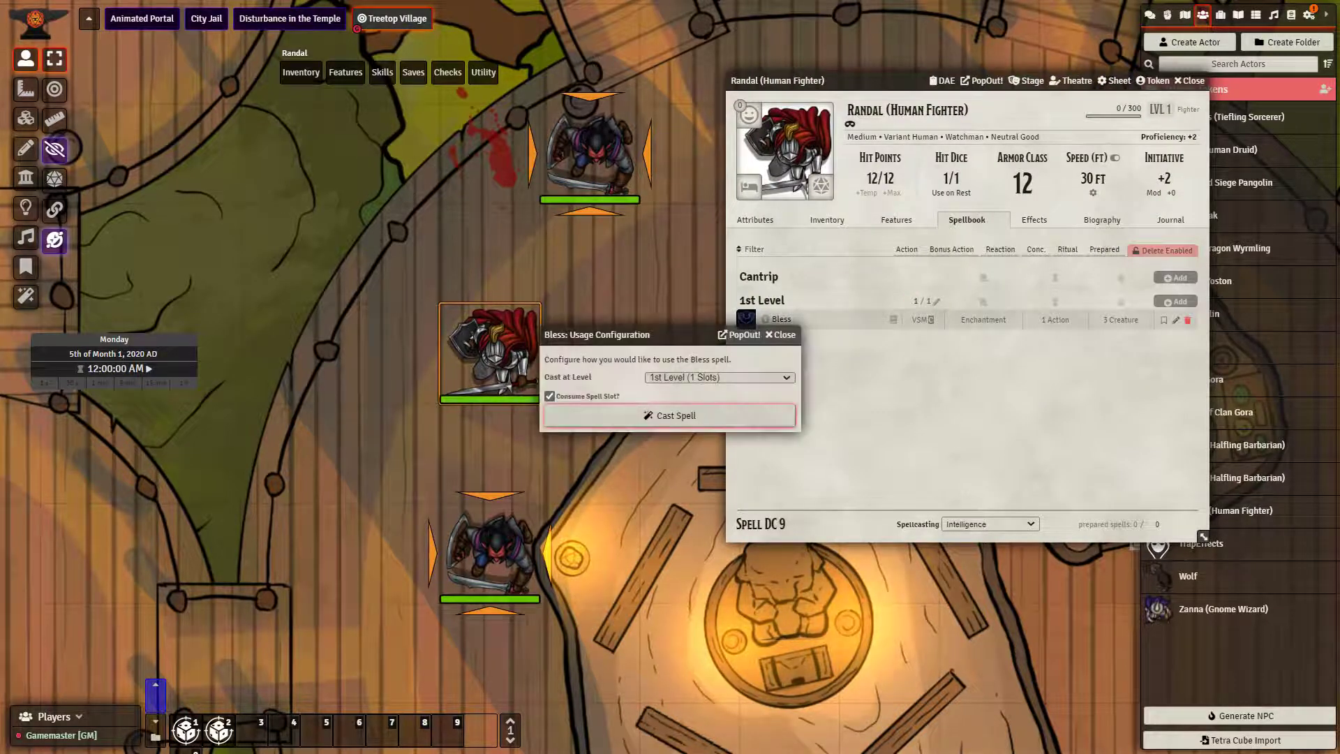
pyautogui.click(670, 417)
pyautogui.press('Escape')
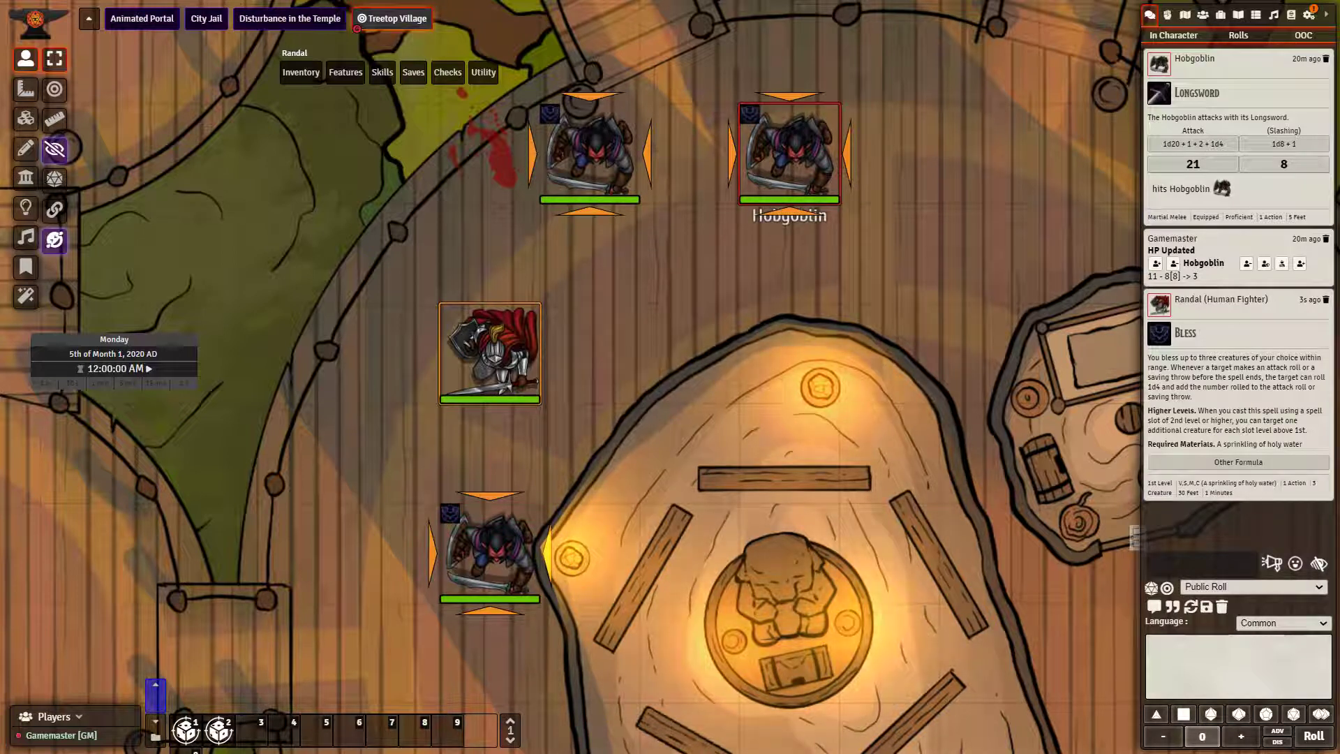
# Step: Check one blessed hobgoblin's effects, and attack the targeted human fighter with another hobgoblin's Longsword
pyautogui.doubleClick(790, 154)
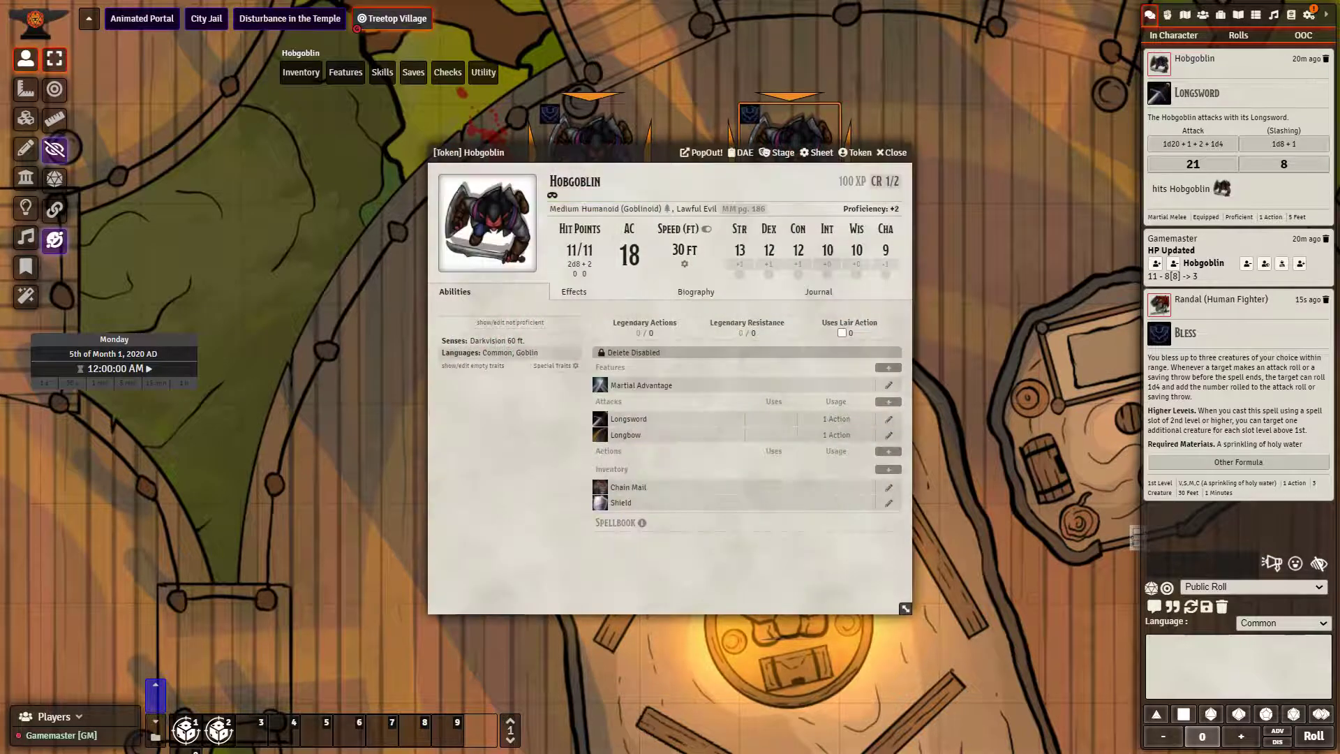
pyautogui.click(574, 292)
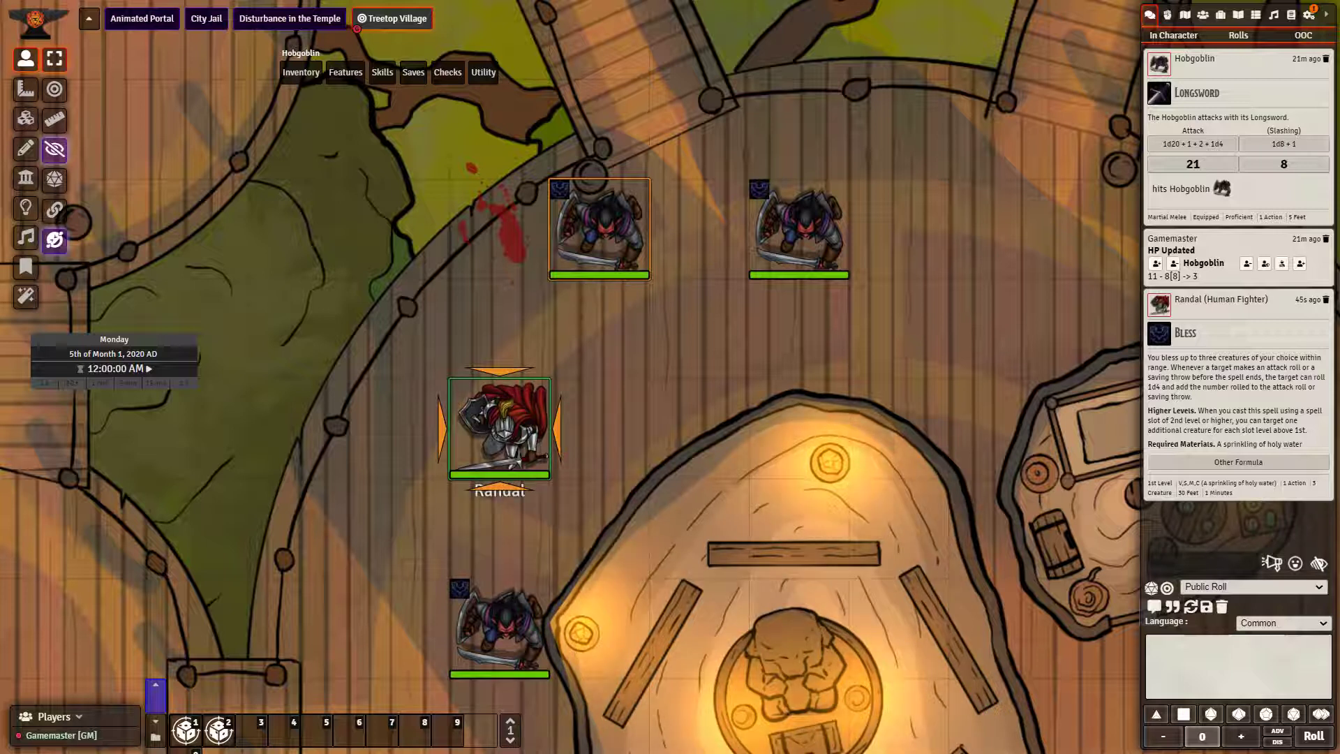
pyautogui.doubleClick(599, 230)
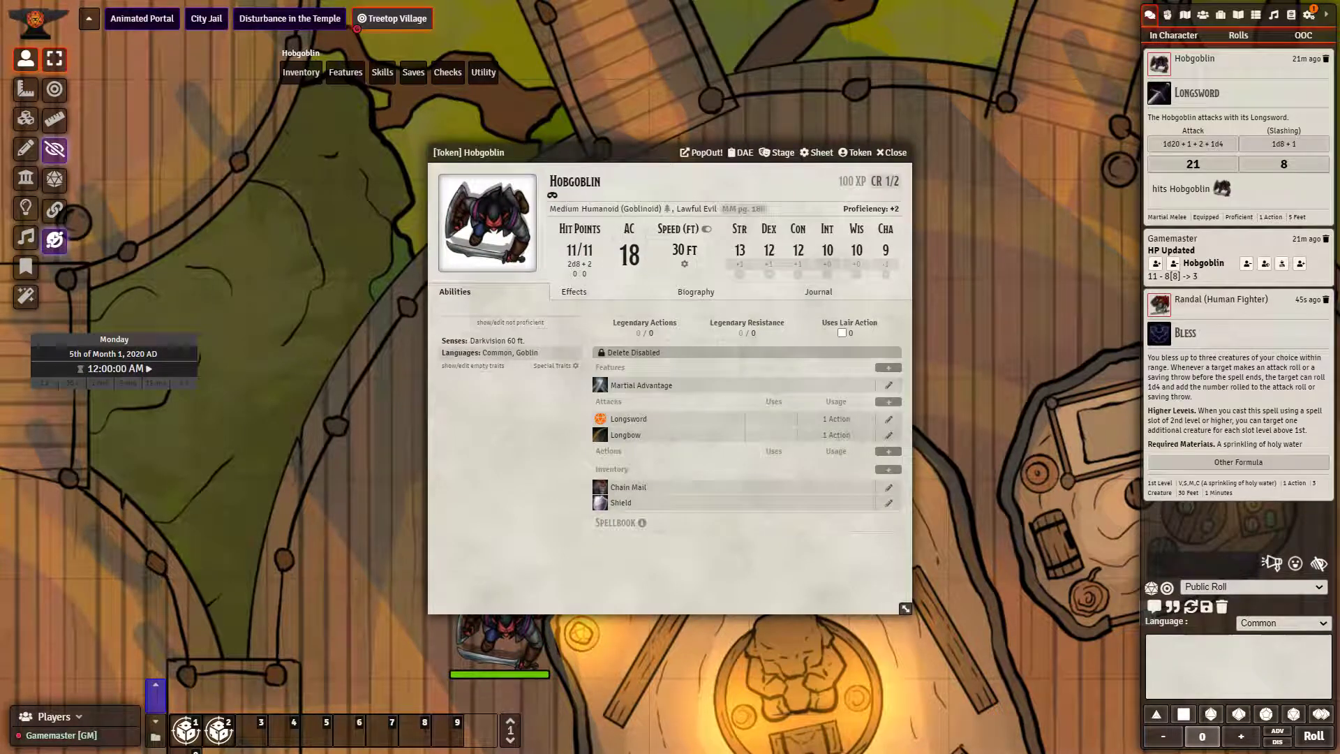
pyautogui.click(600, 418)
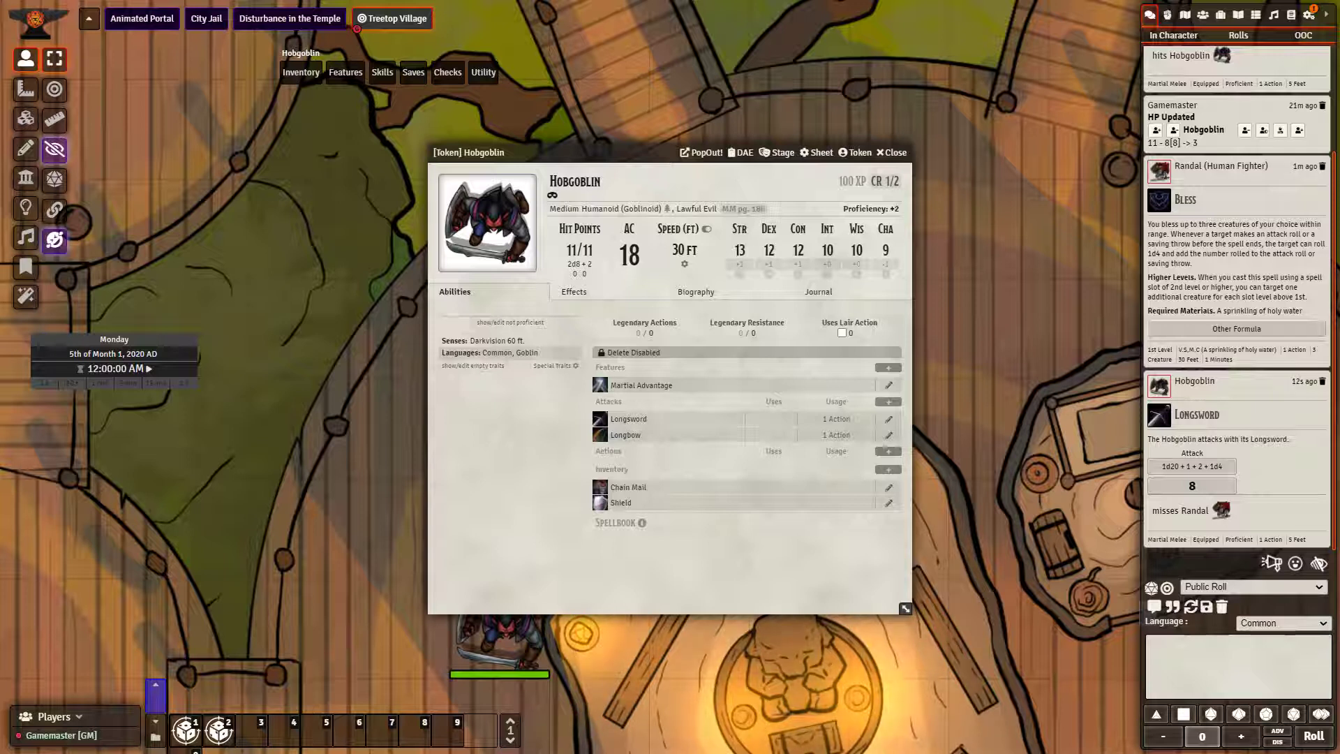
pyautogui.press('Escape')
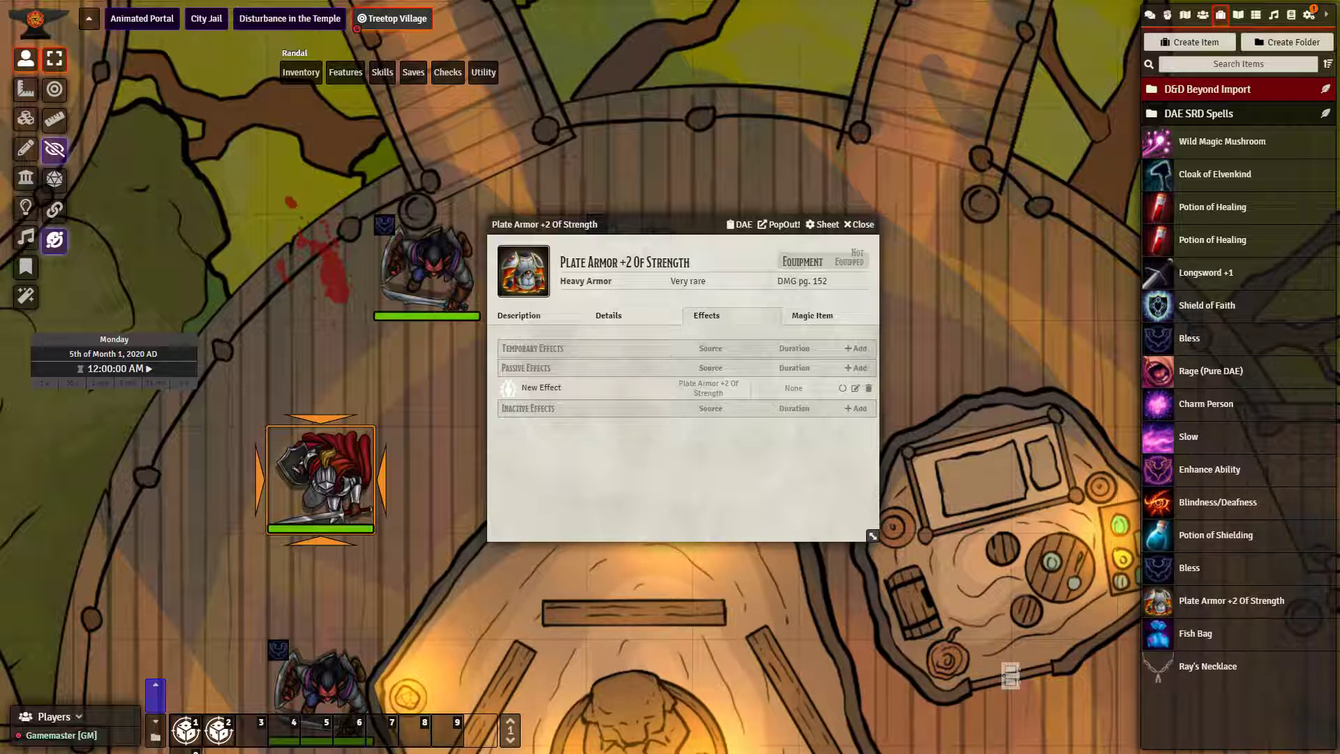
# Step: Review the details of Plate Armor +2 Of Strength and its Abilities Strength effect, submitting the effect unedited
pyautogui.click(609, 316)
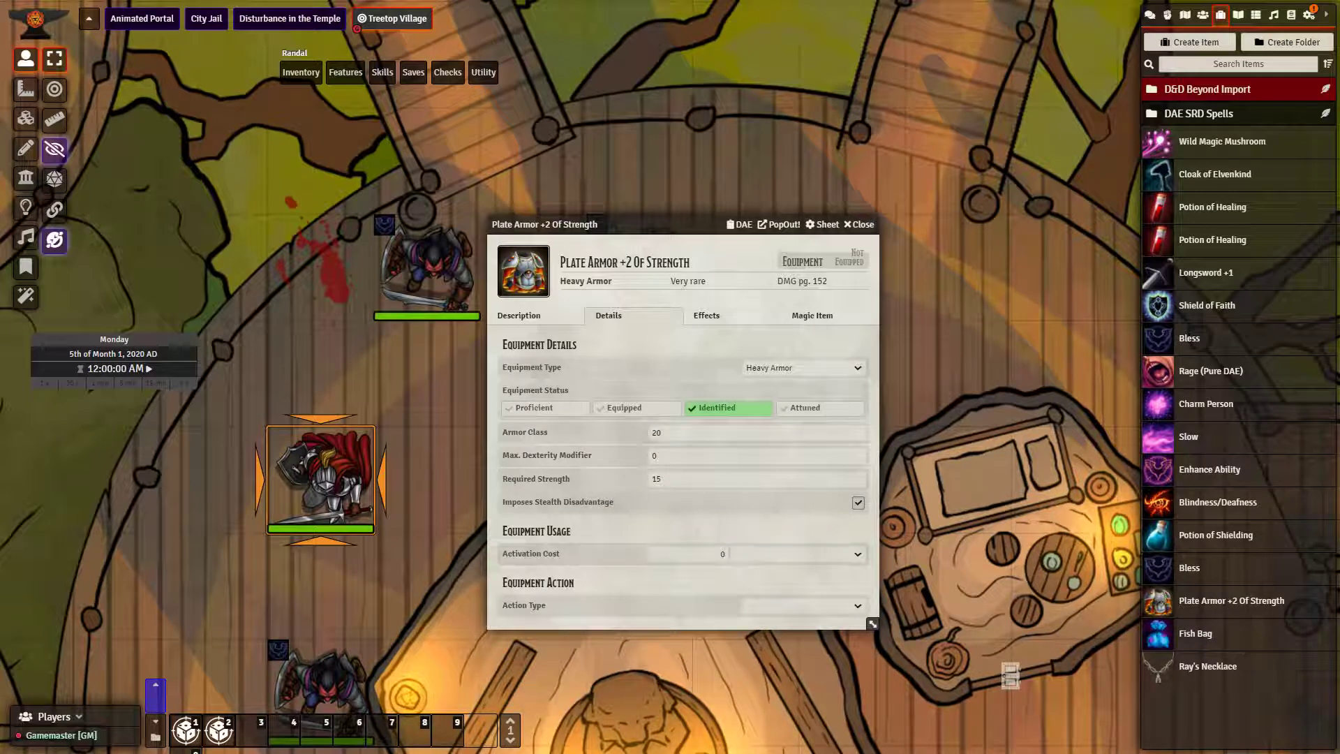
pyautogui.click(706, 316)
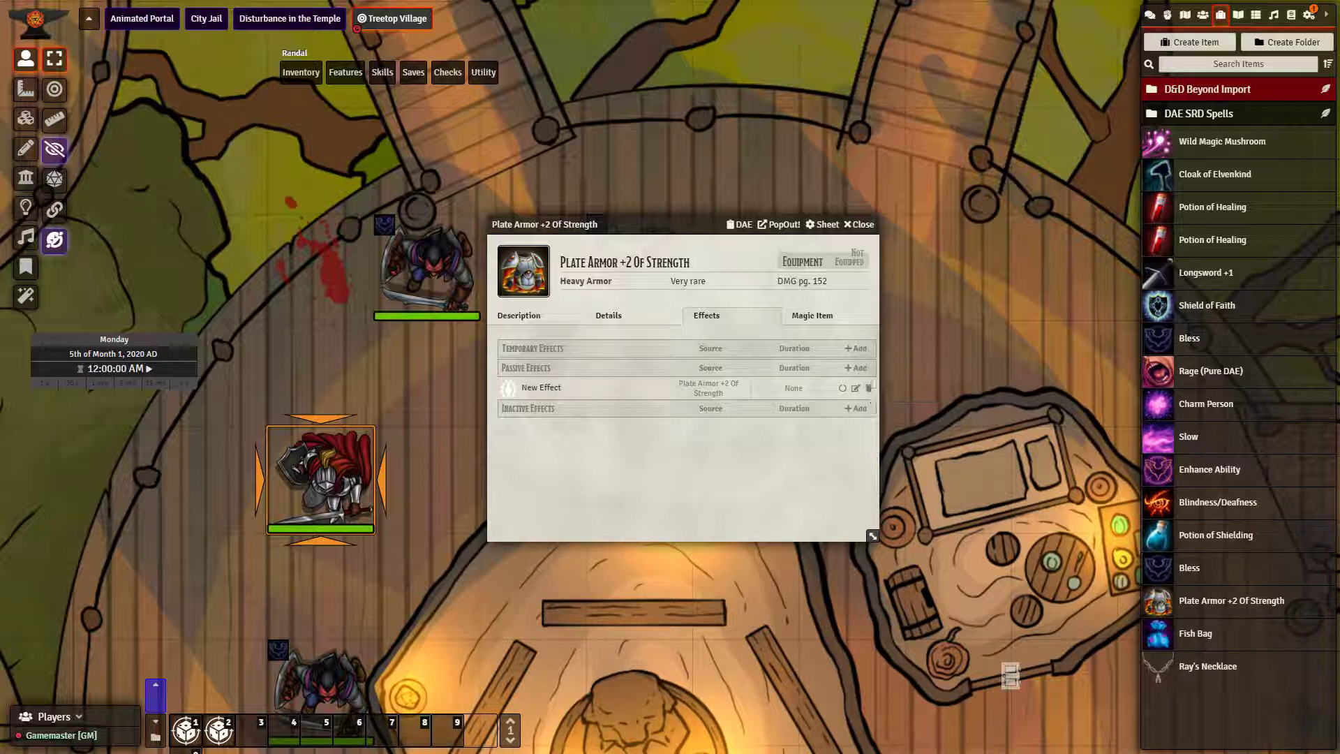
pyautogui.click(855, 388)
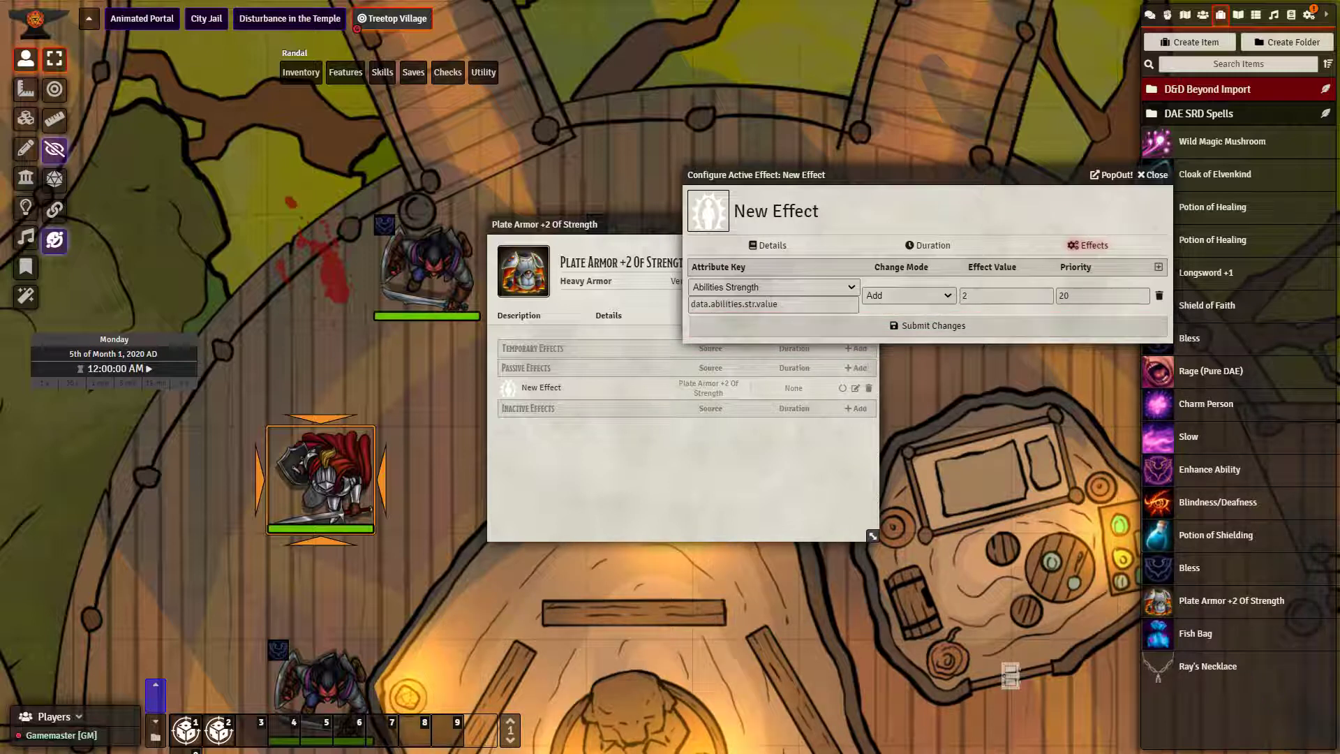
pyautogui.click(773, 287)
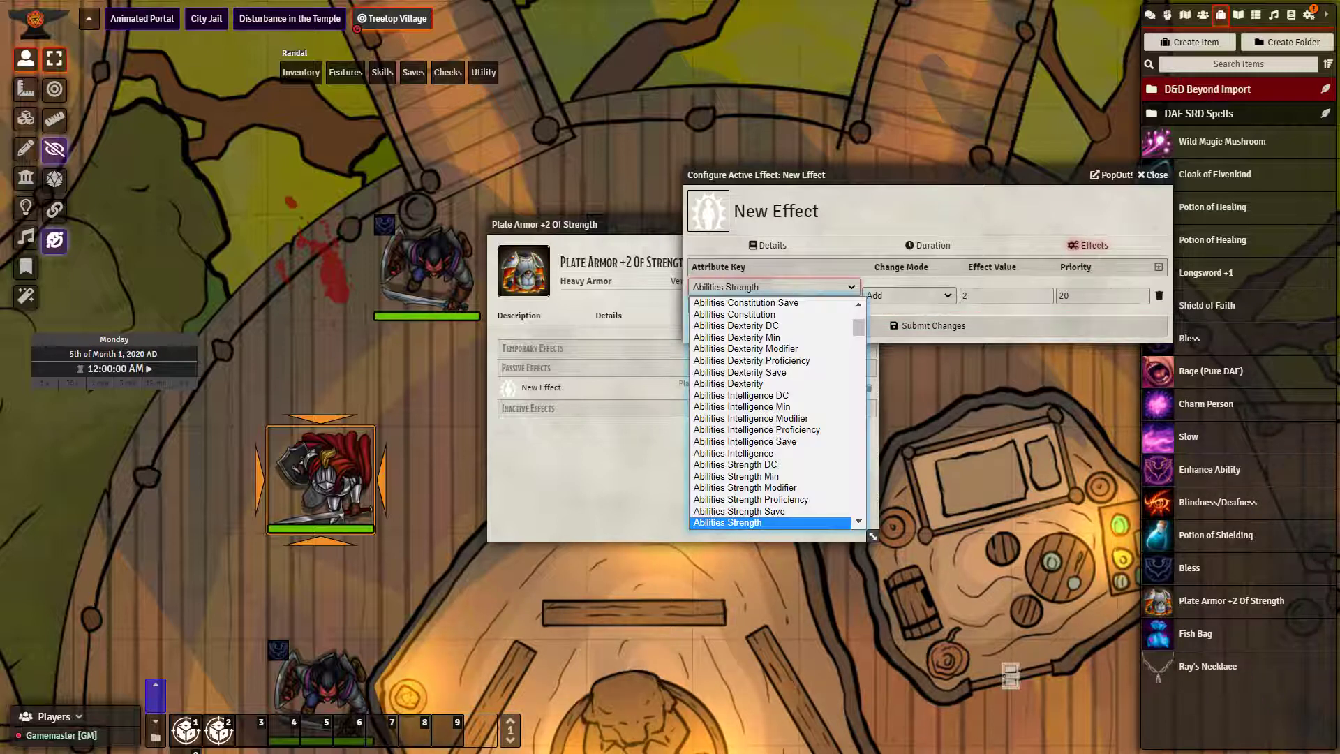
pyautogui.click(773, 287)
pyautogui.click(908, 295)
pyautogui.click(909, 295)
pyautogui.click(1006, 295)
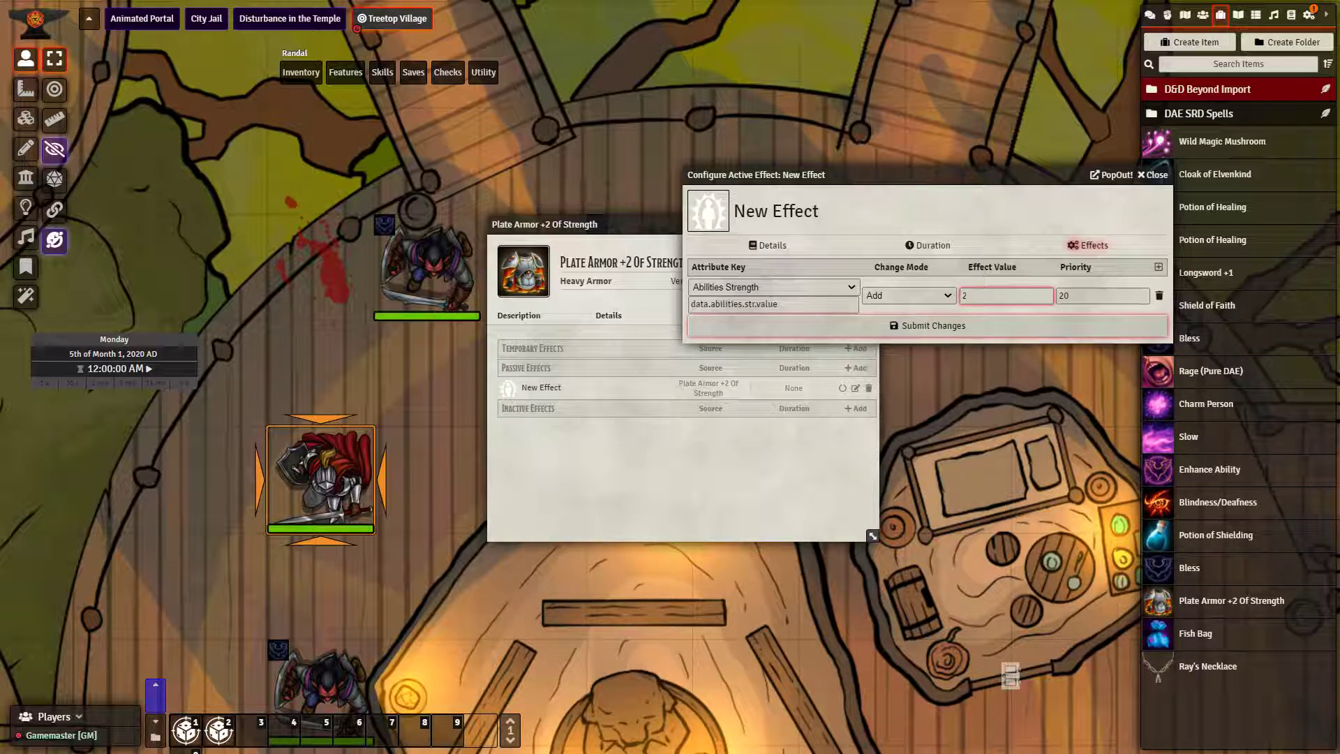
pyautogui.click(927, 325)
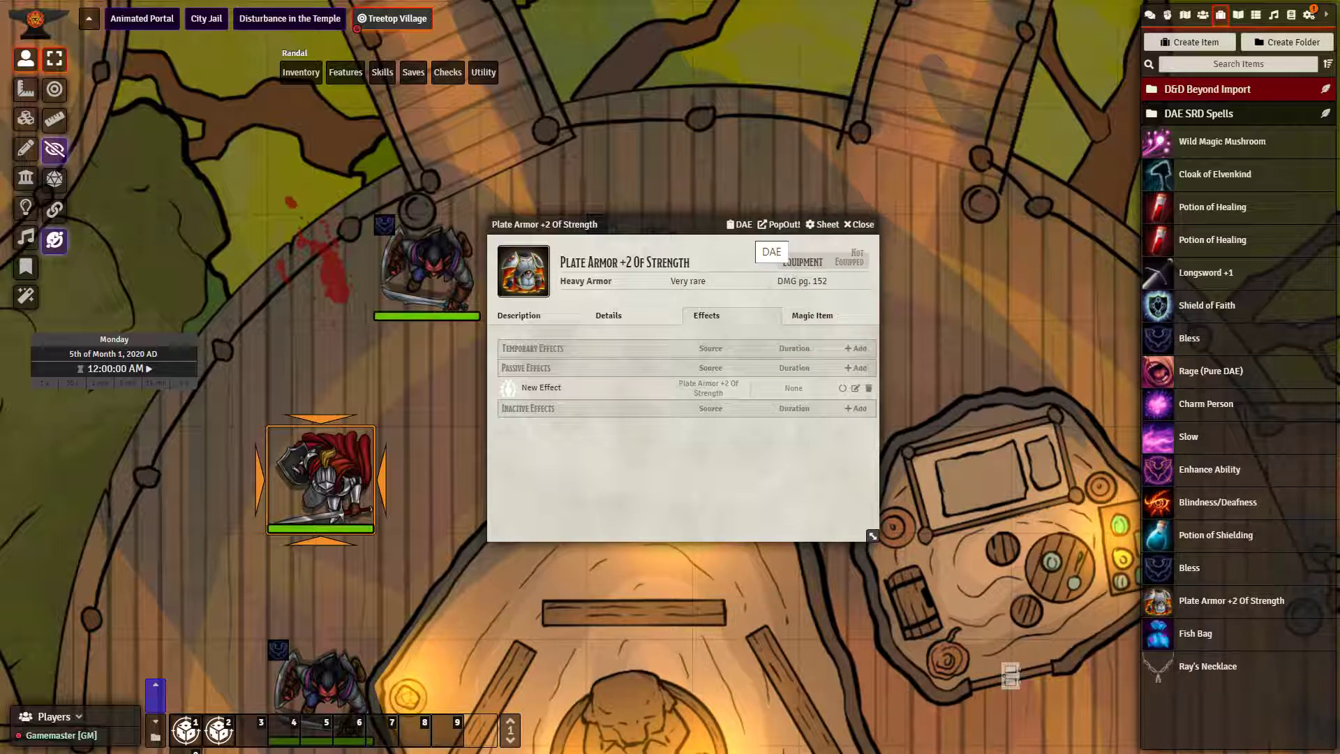
# Step: Inspect the DAE activation settings of Plate Armor +2 Of Strength and close the item
pyautogui.click(741, 225)
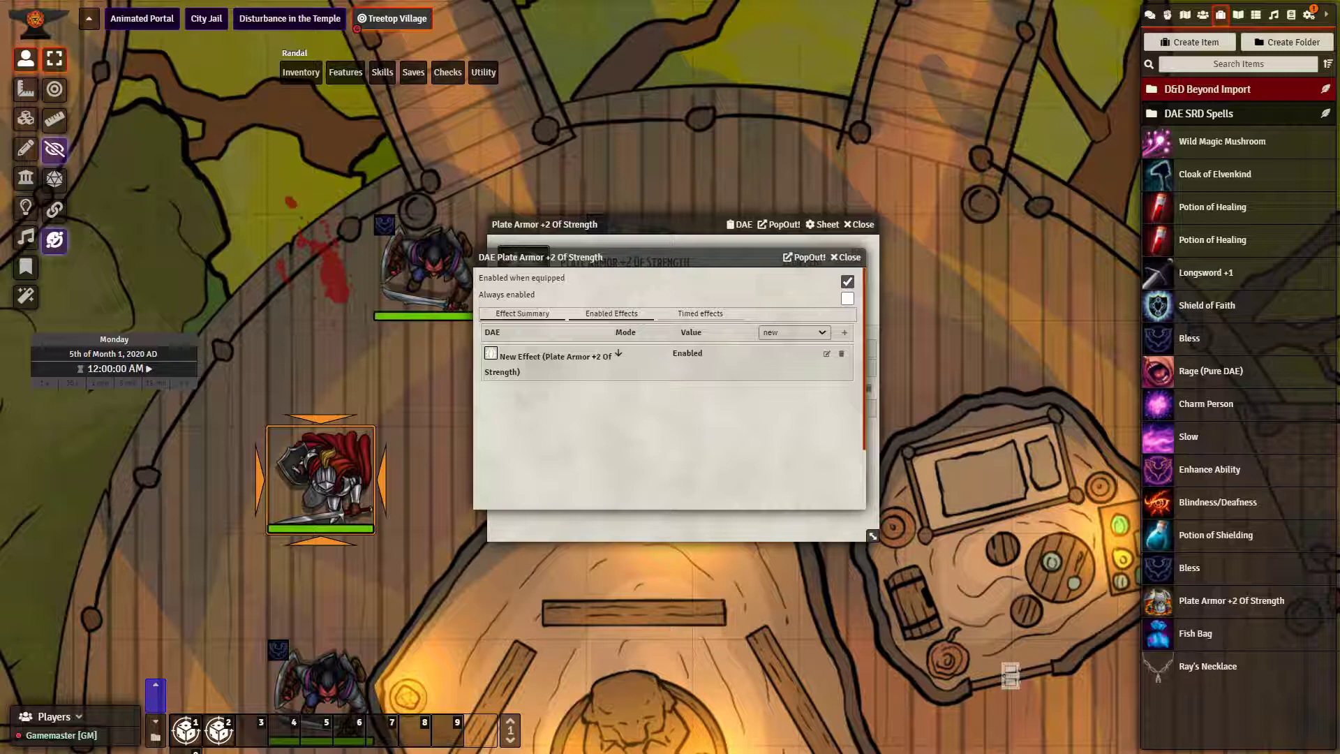
pyautogui.click(846, 257)
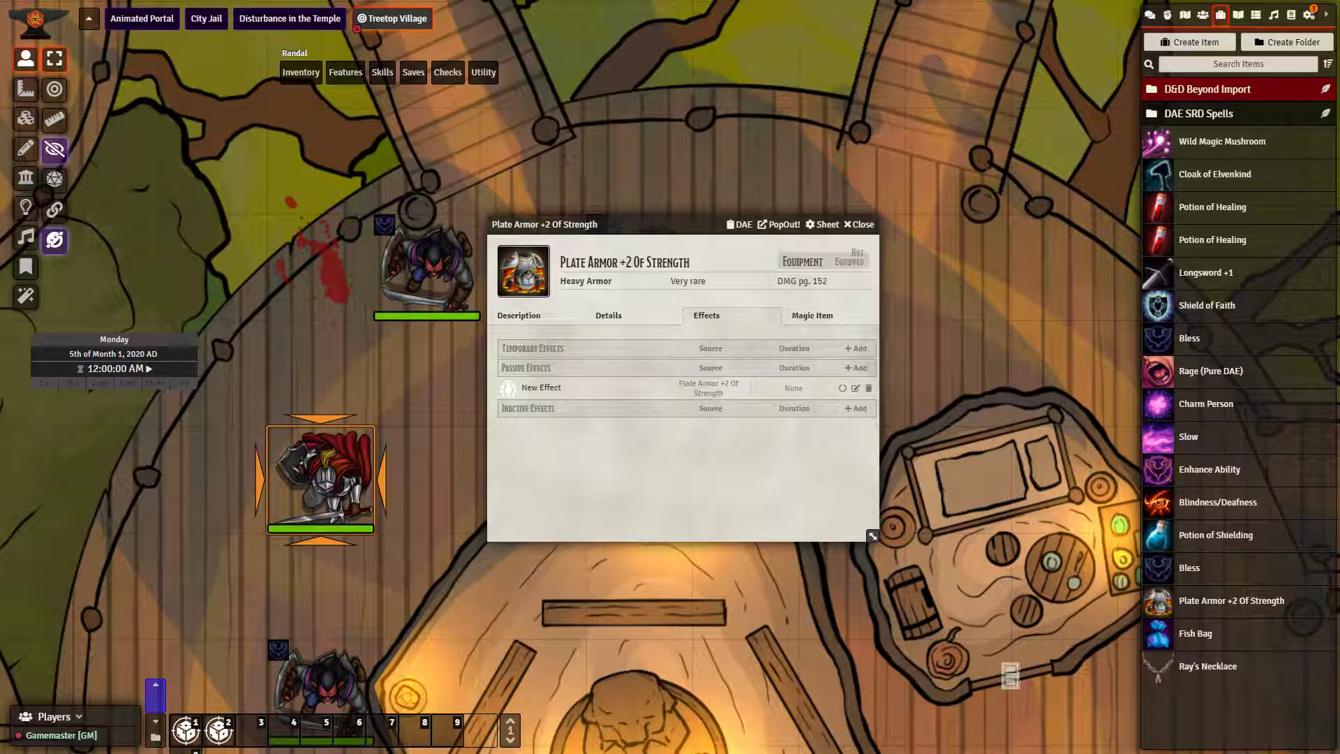
pyautogui.click(859, 224)
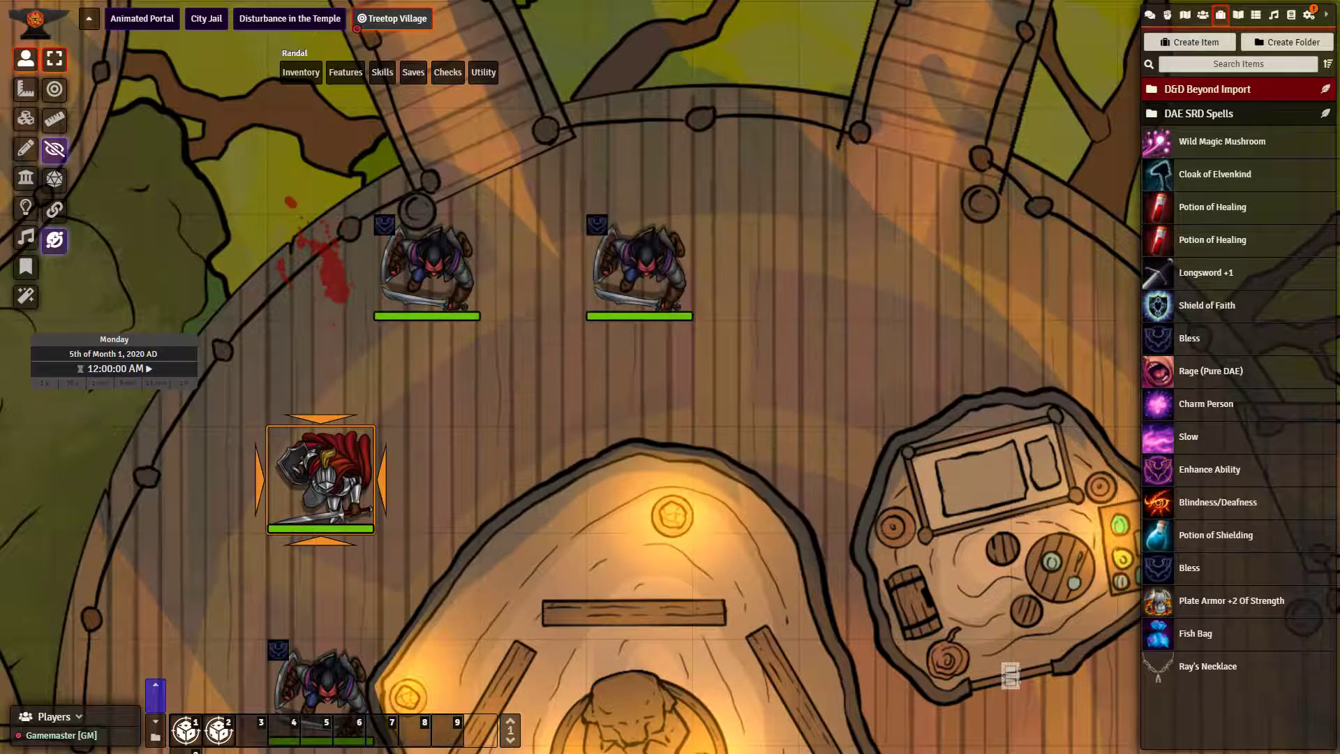
# Step: Add Plate Armor +2 Of Strength to the human fighter's inventory and equip it
pyautogui.doubleClick(320, 479)
pyautogui.scroll(-3, 863, 454)
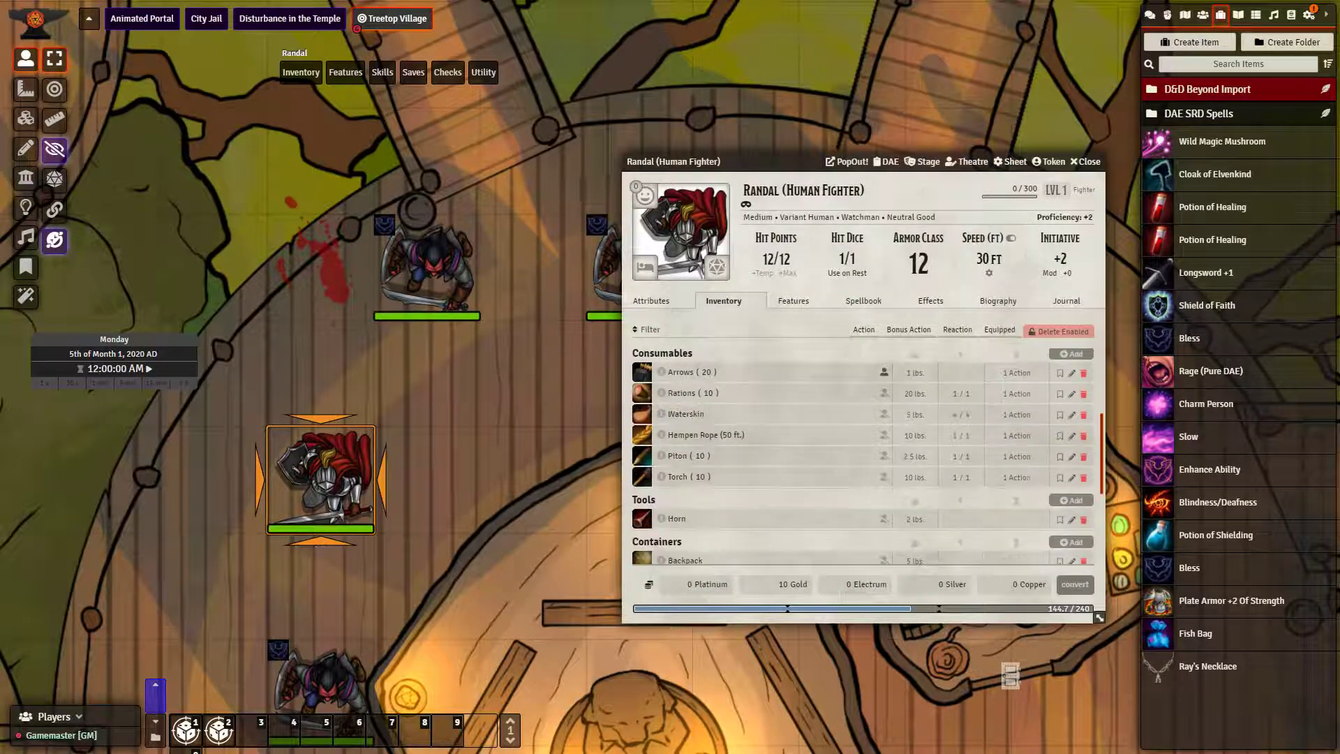
pyautogui.scroll(3, 862, 454)
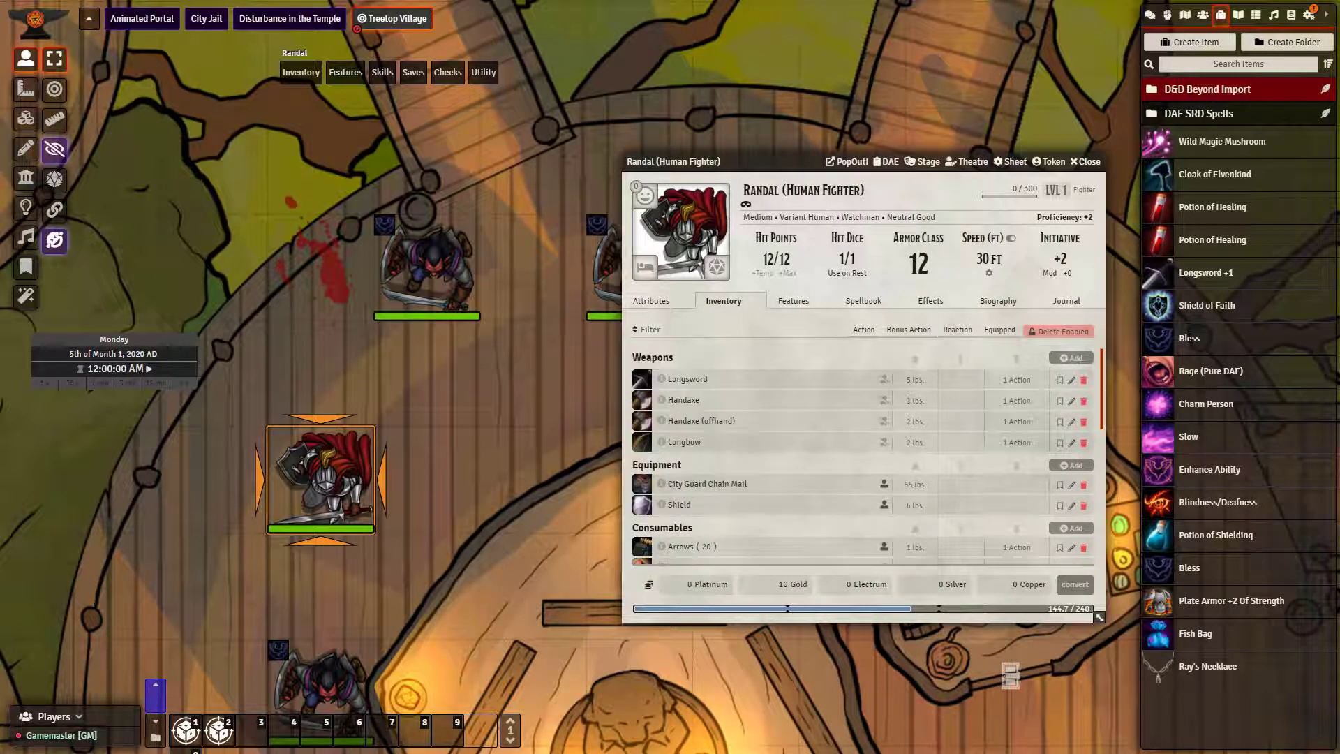
pyautogui.moveTo(1231, 600); pyautogui.dragTo(740, 434)
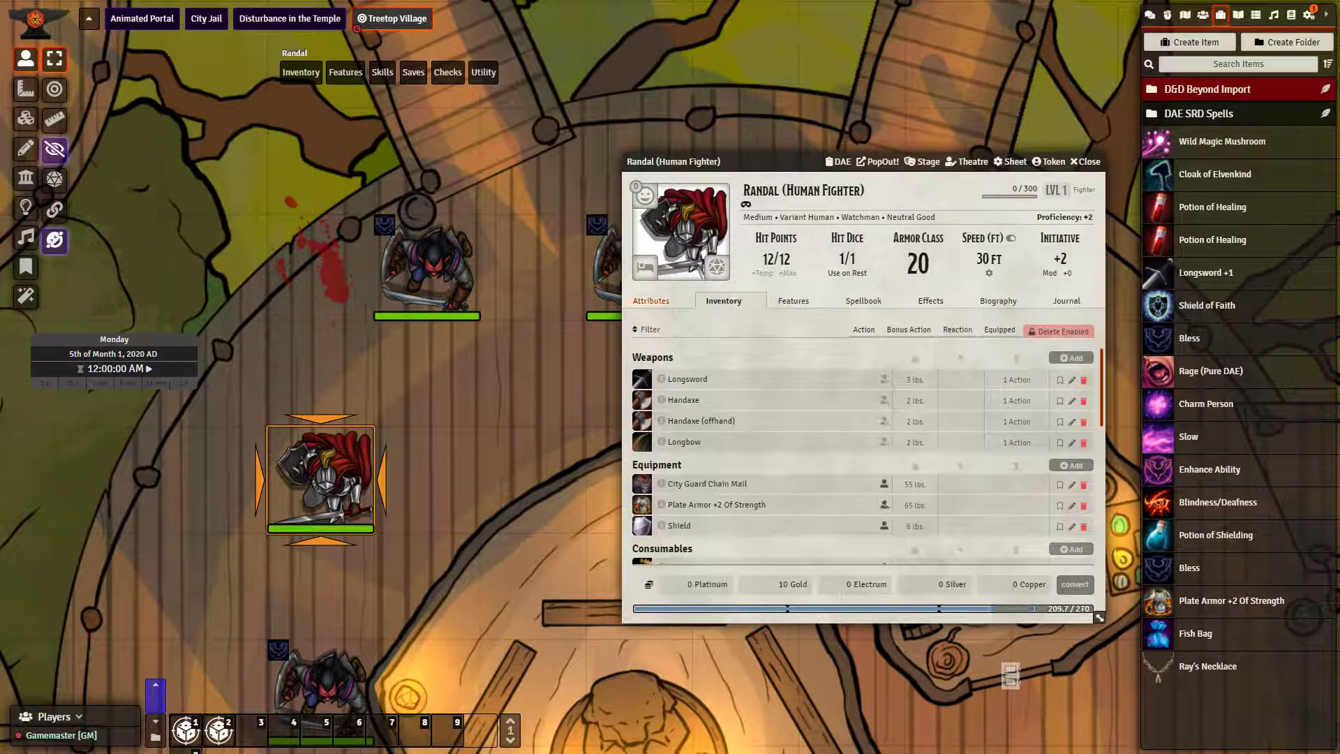
# Step: Check the human fighter's attributes, unequip Plate Armor +2 Of Strength and check the attributes again
pyautogui.click(652, 300)
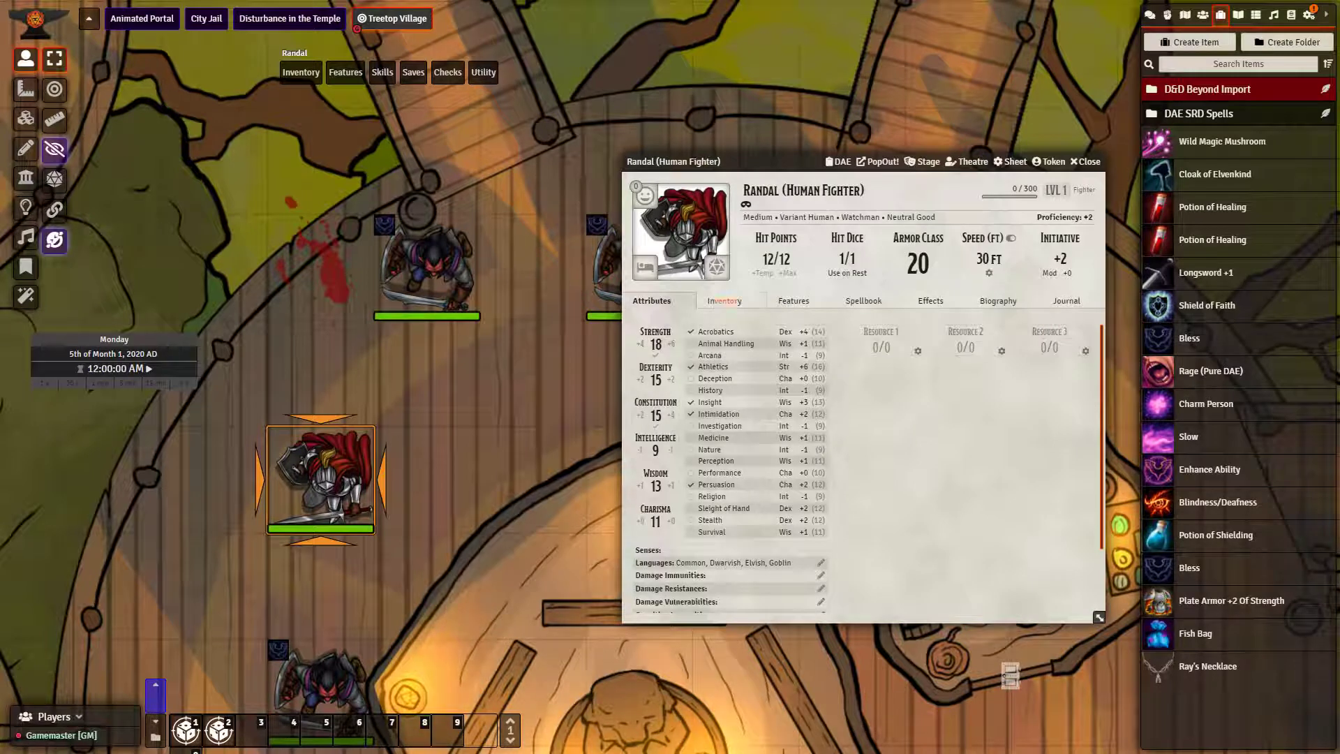
pyautogui.click(724, 301)
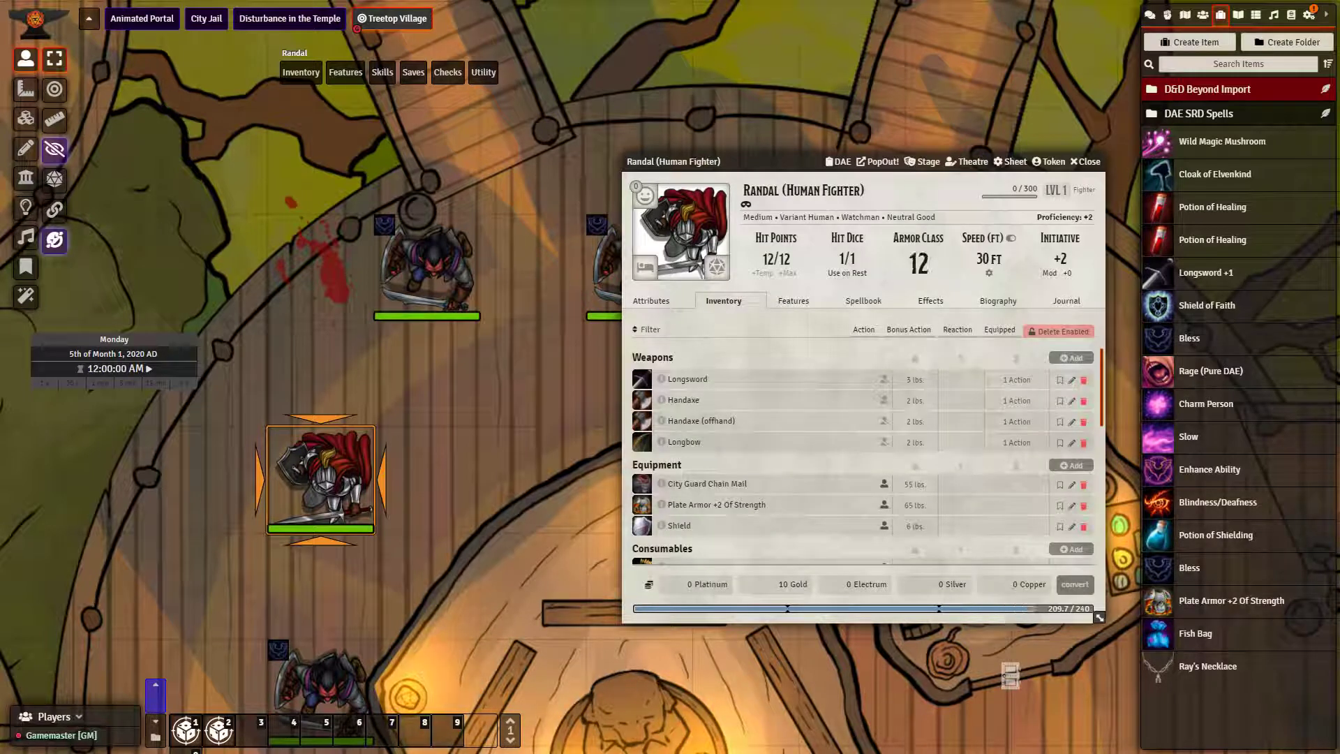
pyautogui.click(653, 301)
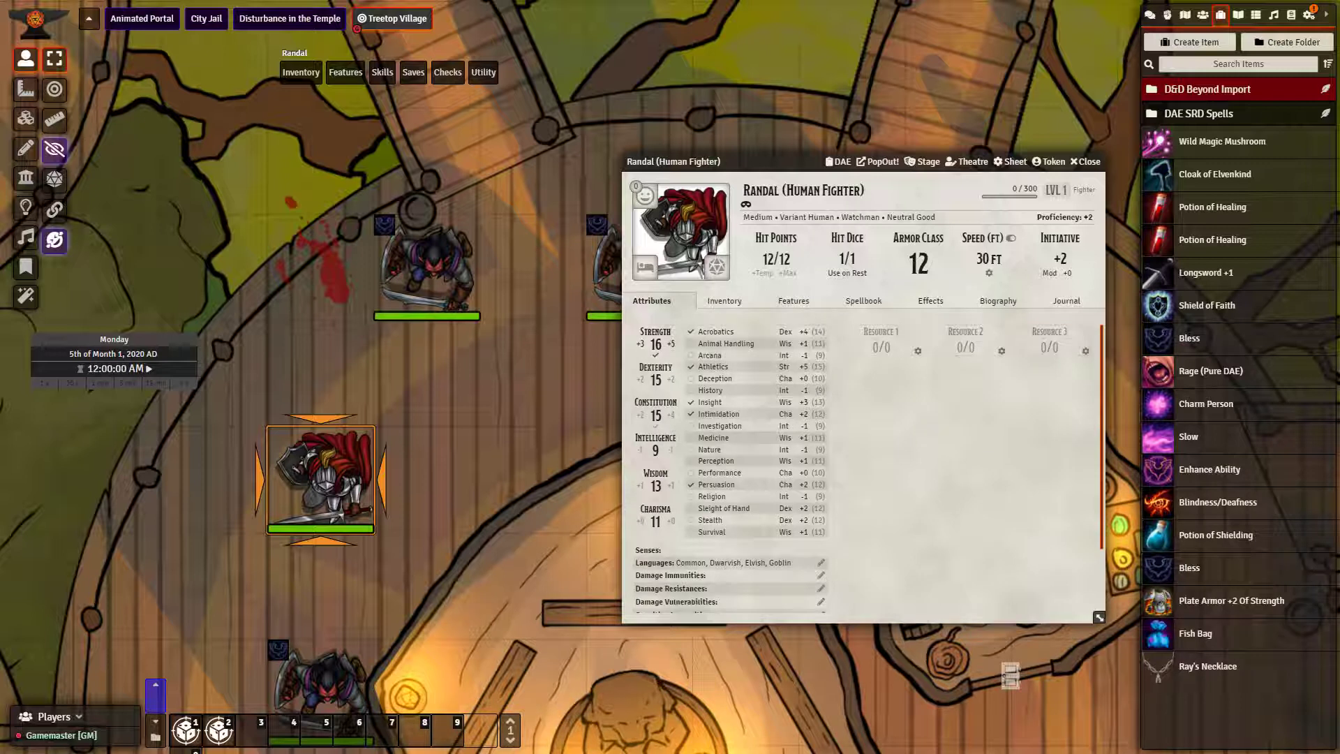